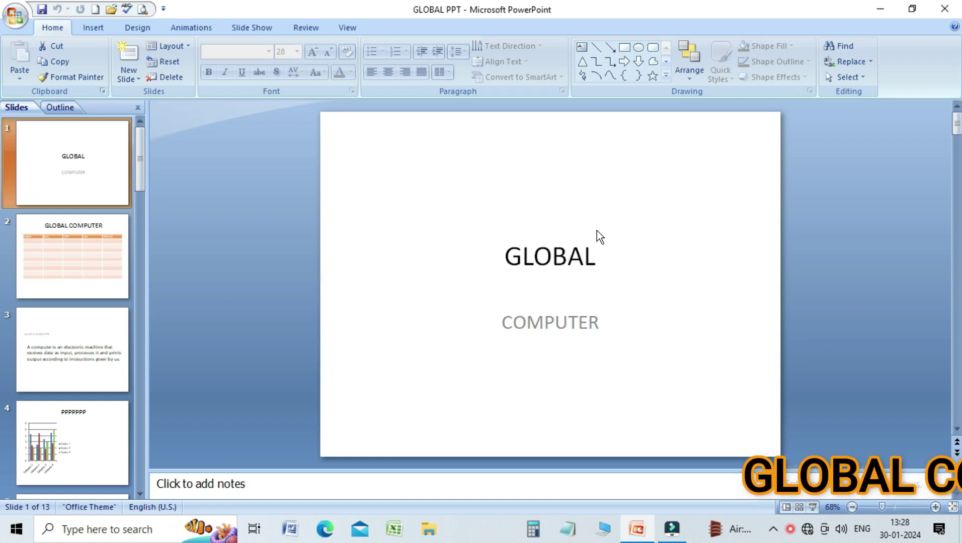
Select the GLOBAL title text box and scroll the Slides pane.
{"action": "left_click", "coordinate": [522, 259]}
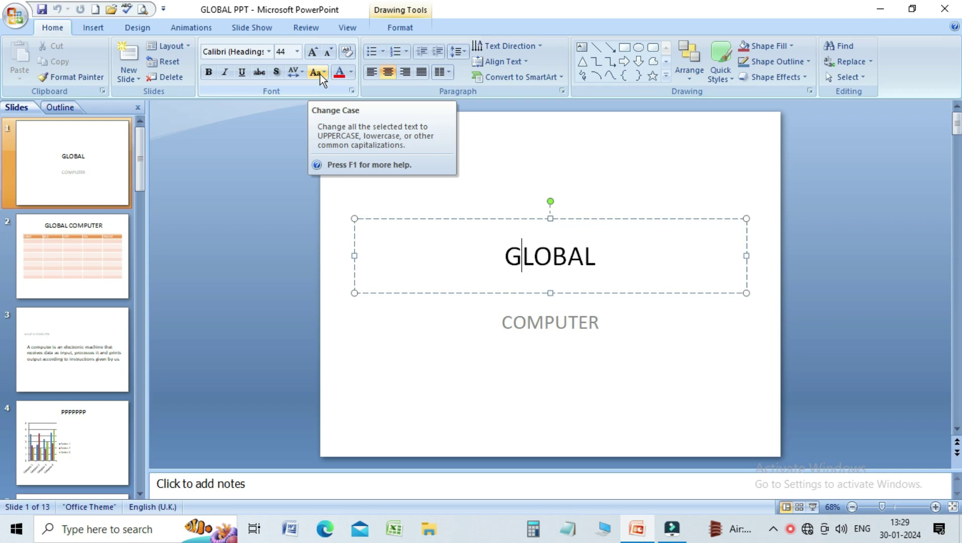
{"action": "left_click", "coordinate": [143, 146]}
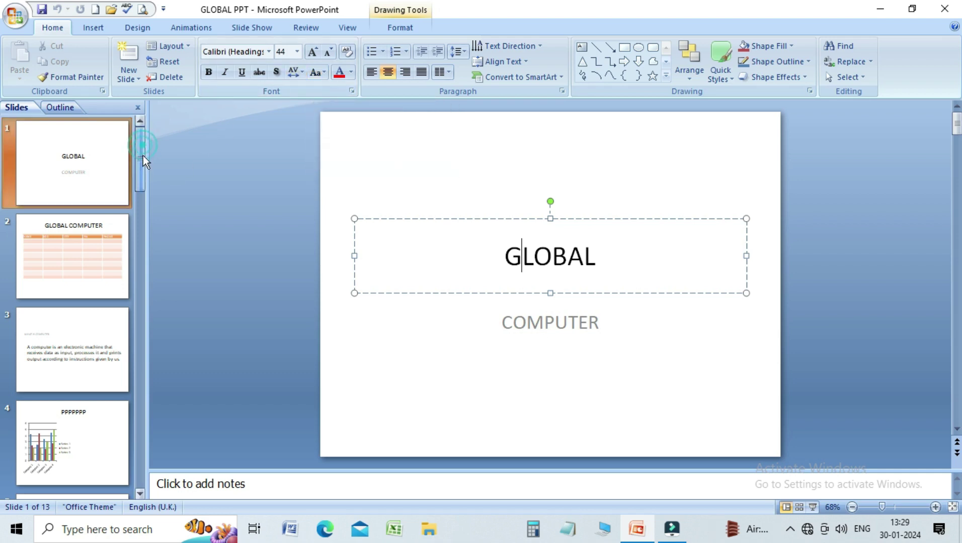
{"action": "left_click_drag", "start_coordinate": [143, 157], "coordinate": [143, 183]}
Show slide 3, WHAT IS COMPUTER, and view its Change Case options without changing the text.
{"action": "left_click", "coordinate": [88, 244]}
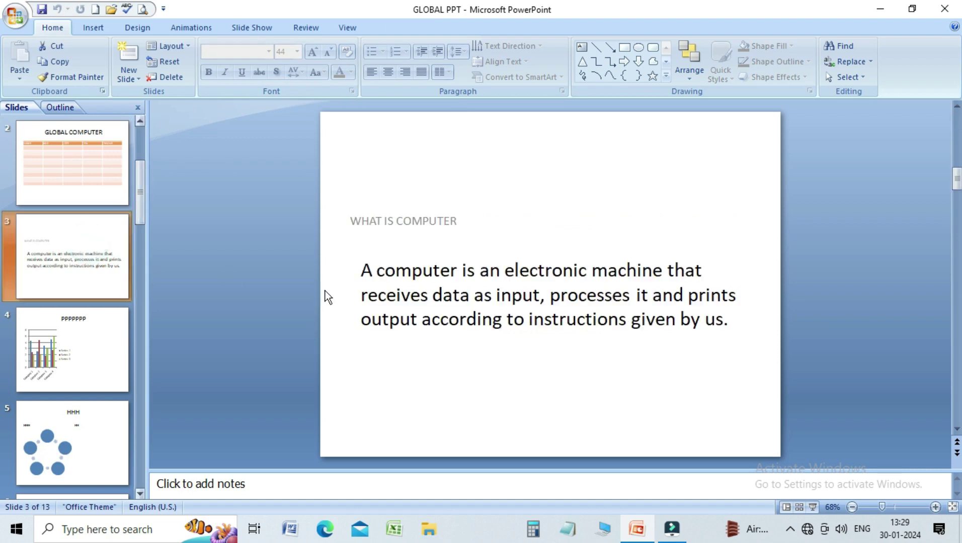
{"action": "left_click", "coordinate": [459, 278]}
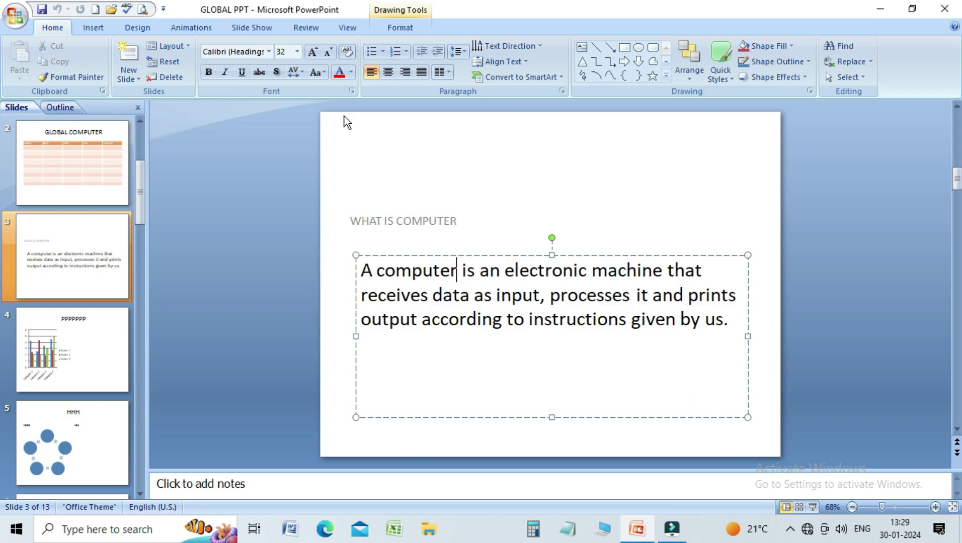
{"action": "left_click", "coordinate": [327, 74]}
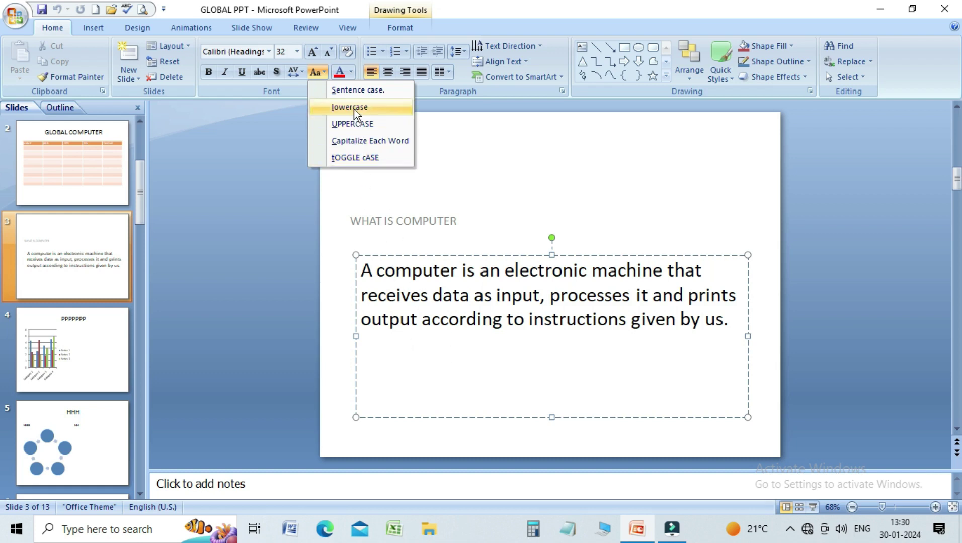
{"action": "left_click", "coordinate": [612, 354]}
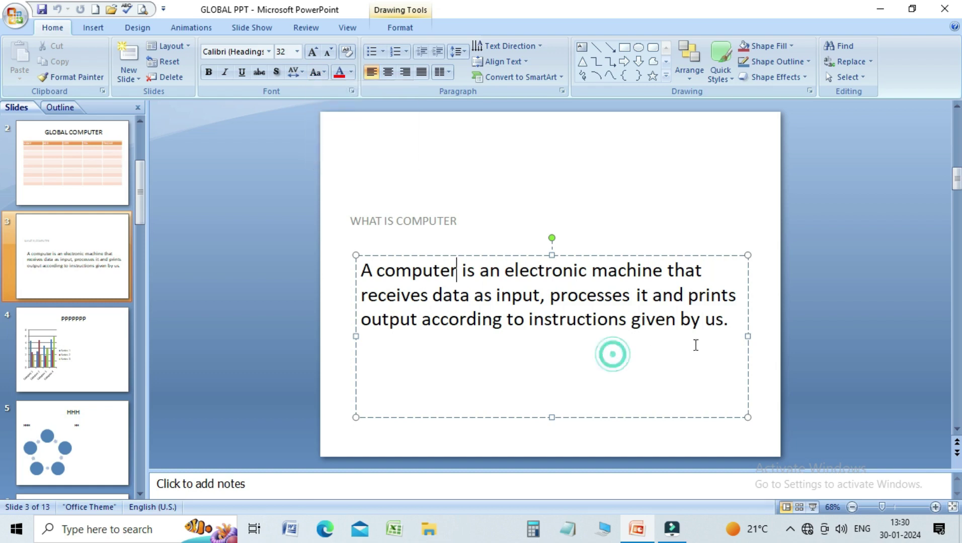
Add the line 'Global. Computer' below the computer definition on slide 3.
{"action": "left_click", "coordinate": [732, 324]}
{"action": "key", "text": "Return"}
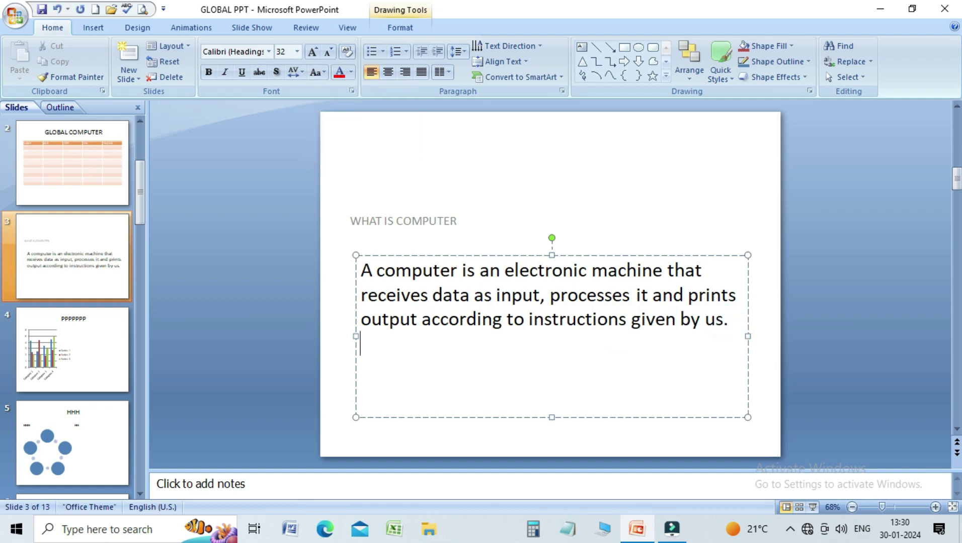
{"action": "type", "text": "global"}
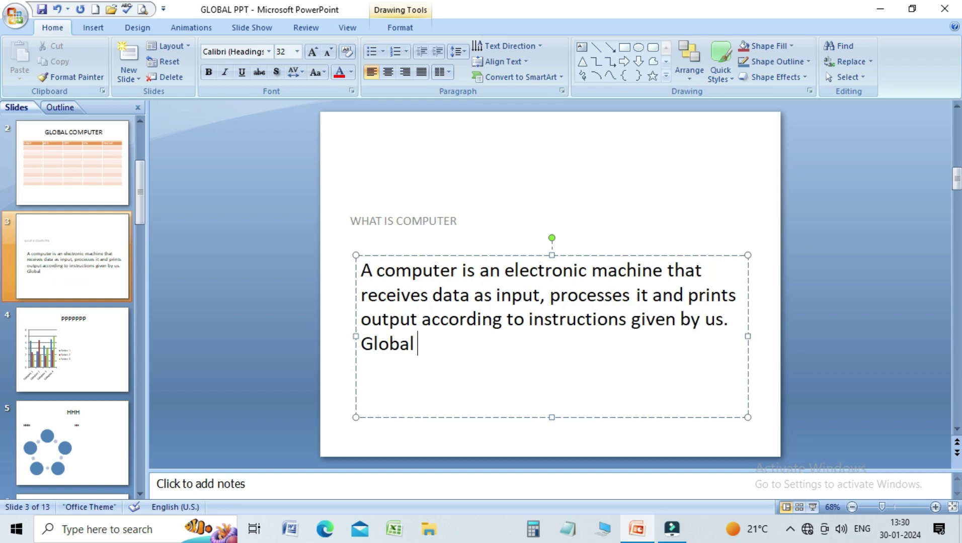
{"action": "key", "text": "BackSpace"}
{"action": "type", "text": "."}
{"action": "type", "text": " com"}
{"action": "type", "text": "puter"}
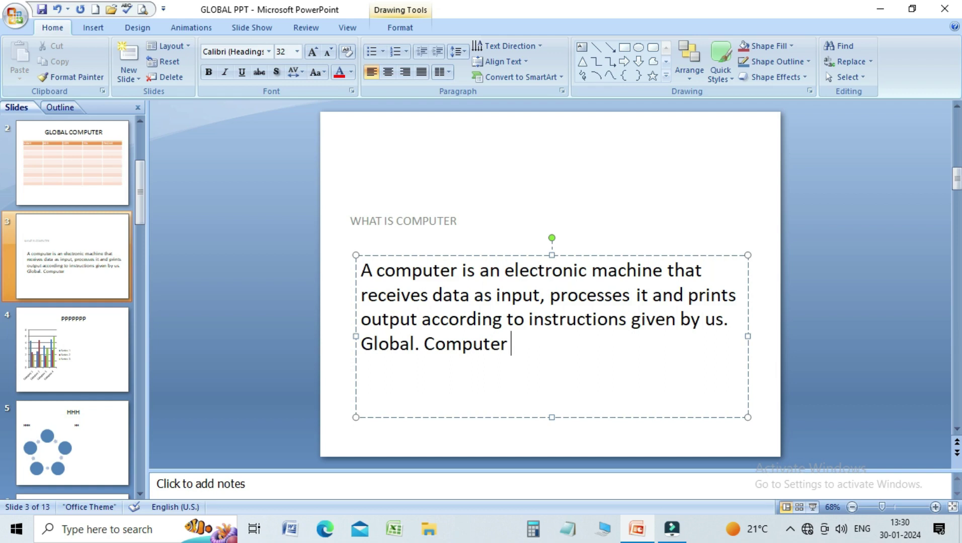
{"action": "left_click", "coordinate": [63, 254]}
Show slide 9 and select its whole lowercase paragraph about data, processing and output.
{"action": "left_click_drag", "start_coordinate": [138, 181], "coordinate": [143, 324]}
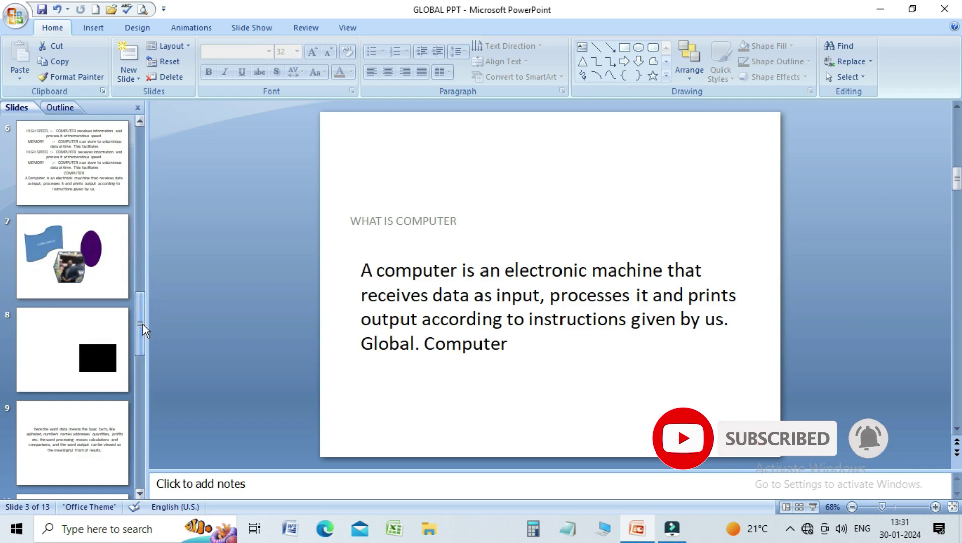
{"action": "left_click", "coordinate": [95, 423]}
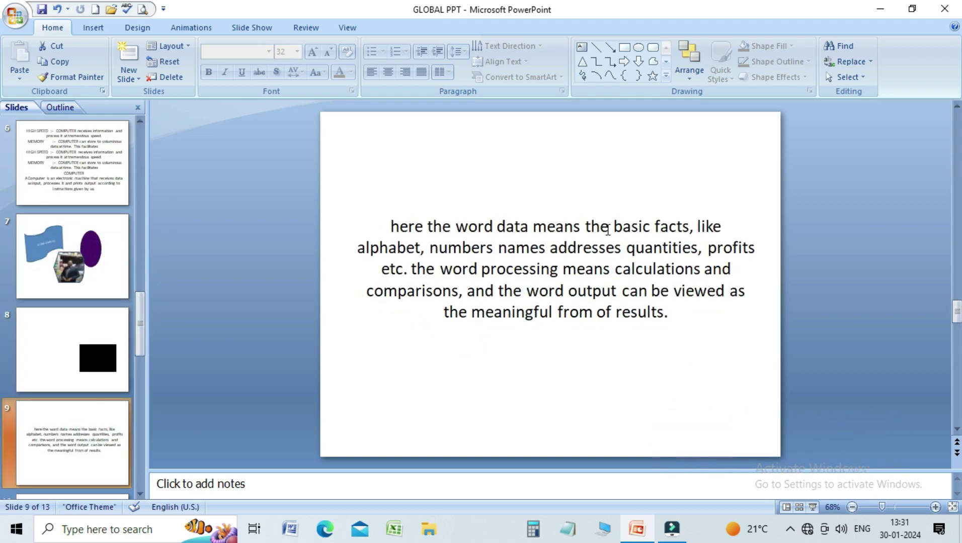
{"action": "left_click", "coordinate": [392, 227]}
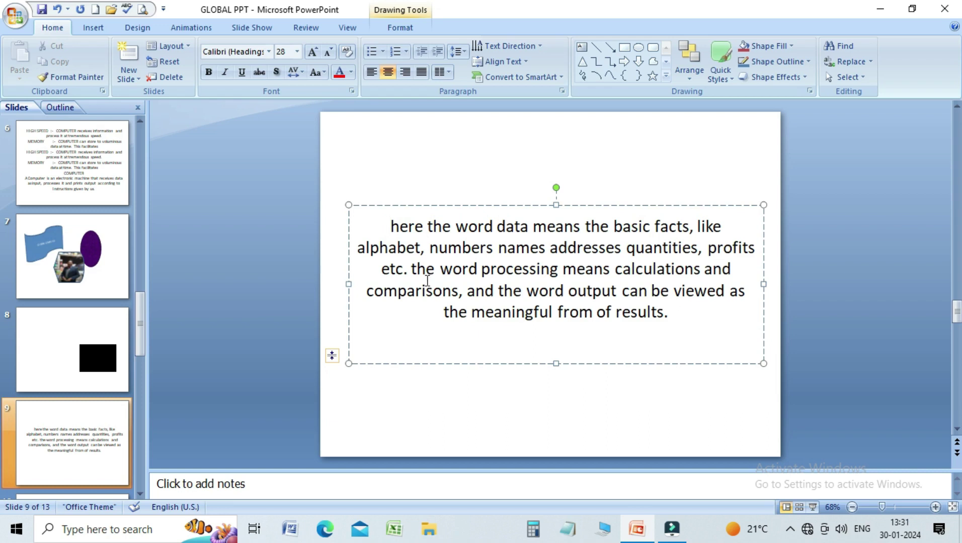
{"action": "left_click", "coordinate": [409, 270]}
{"action": "left_click", "coordinate": [413, 269]}
{"action": "left_click", "coordinate": [412, 269]}
{"action": "left_click_drag", "start_coordinate": [391, 225], "coordinate": [674, 330]}
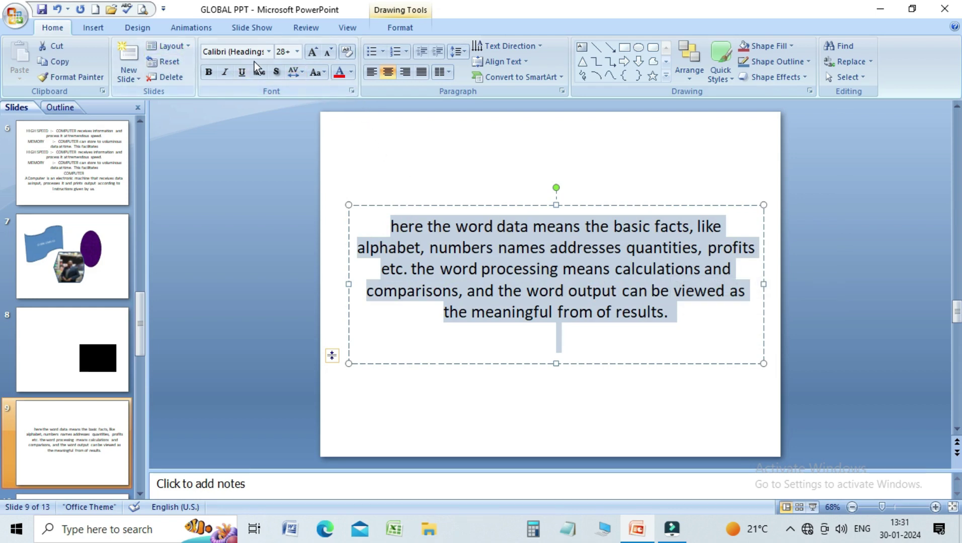
Apply Sentence case to the slide 9 paragraph so 'Here' and 'The' are capitalised.
{"action": "left_click", "coordinate": [303, 70]}
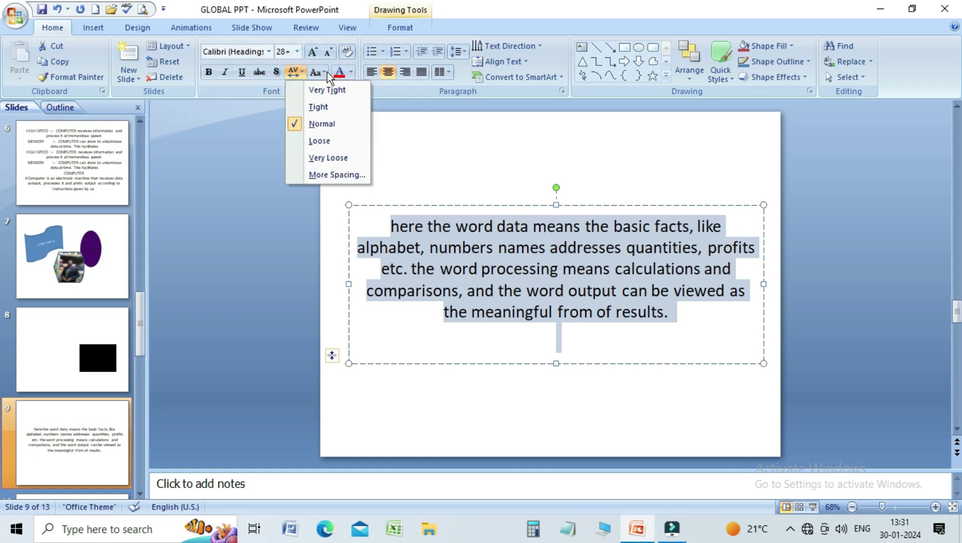
{"action": "left_click", "coordinate": [321, 72]}
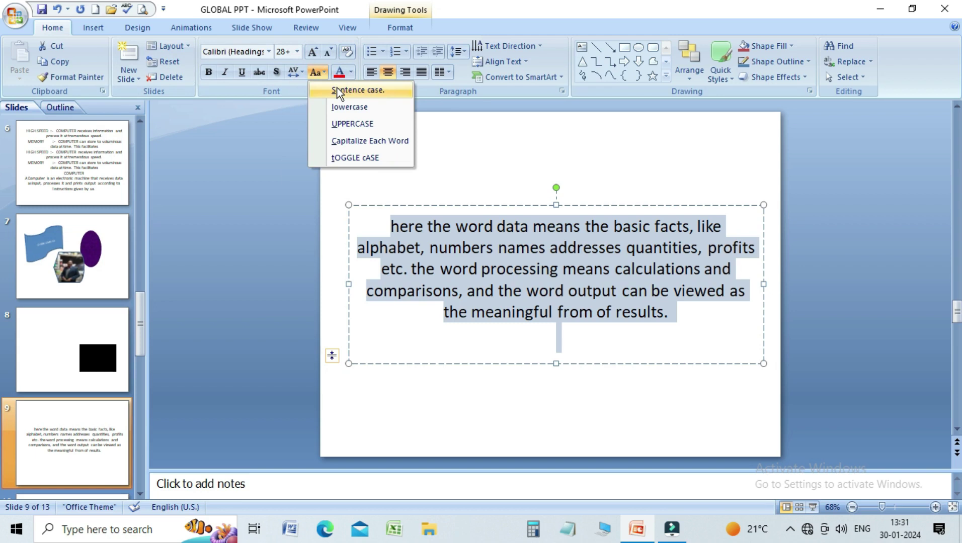
{"action": "left_click", "coordinate": [338, 92]}
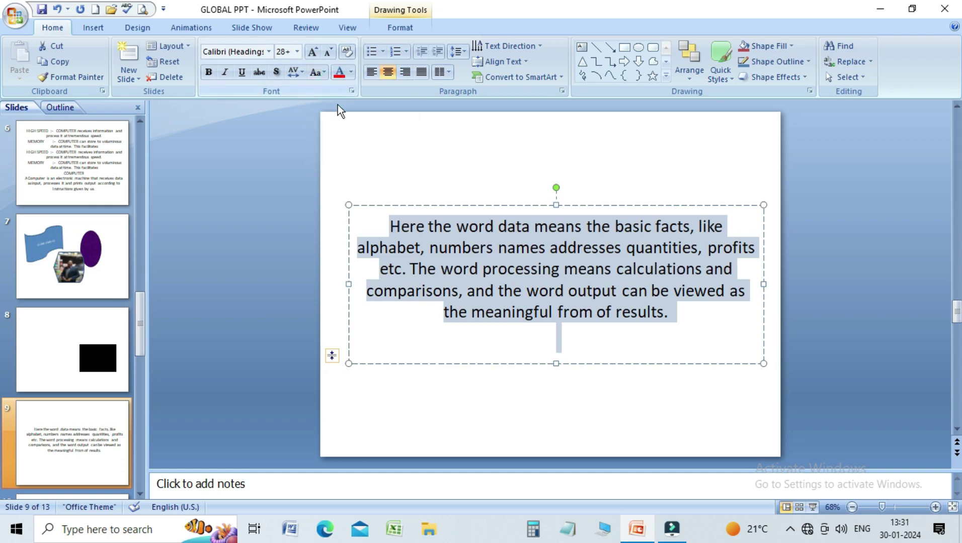
{"action": "left_click", "coordinate": [388, 227]}
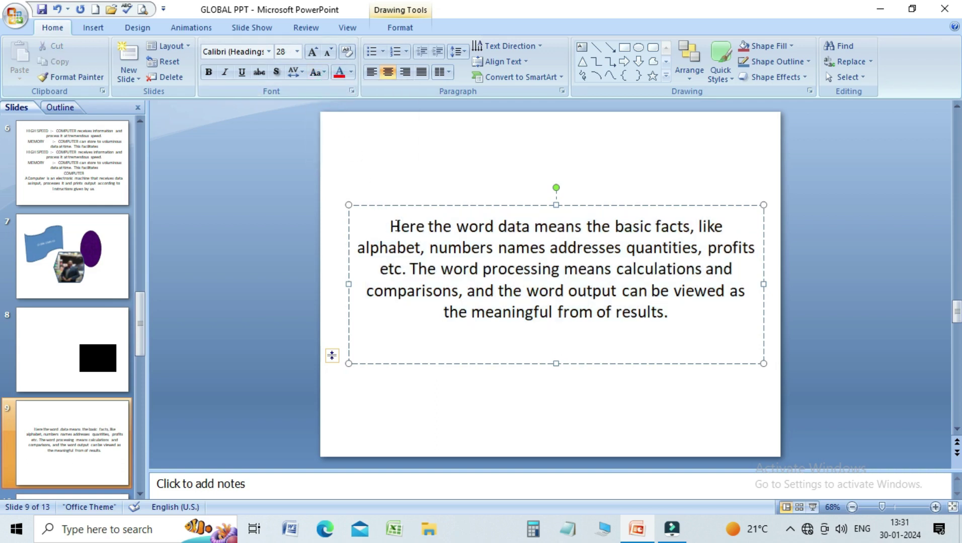
{"action": "left_click", "coordinate": [410, 269]}
Reapply Sentence case to the slide 9 paragraph, then change it to lowercase.
{"action": "left_click_drag", "start_coordinate": [390, 217], "coordinate": [651, 315]}
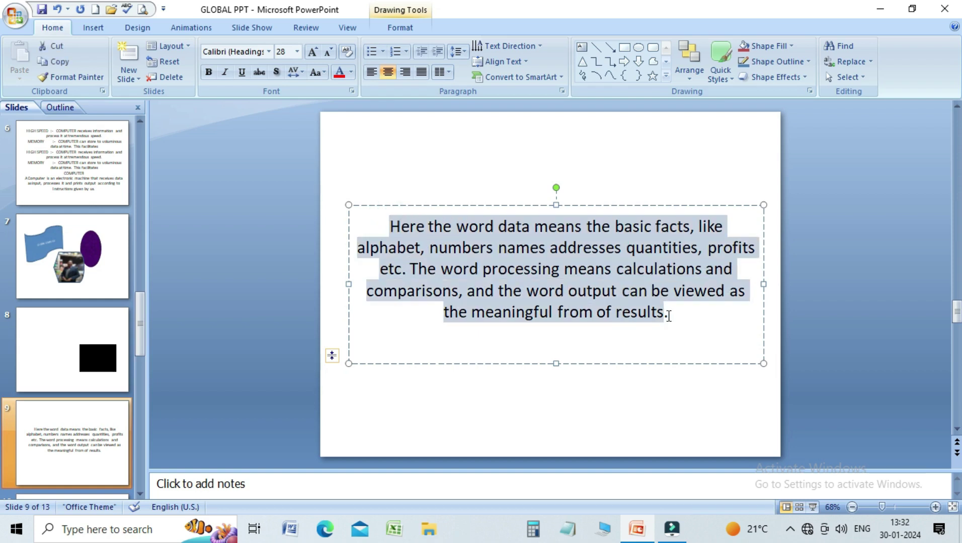
{"action": "left_click", "coordinate": [323, 73]}
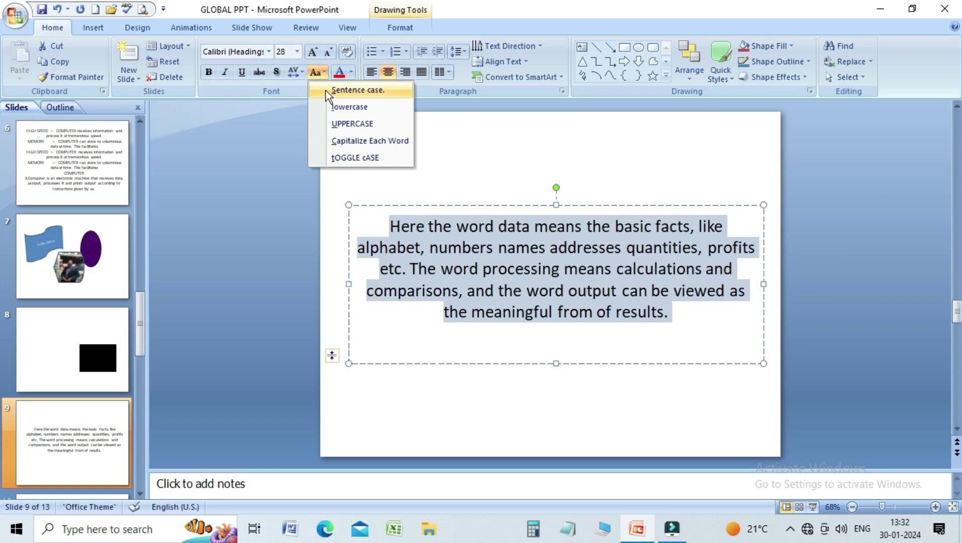
{"action": "left_click", "coordinate": [325, 91]}
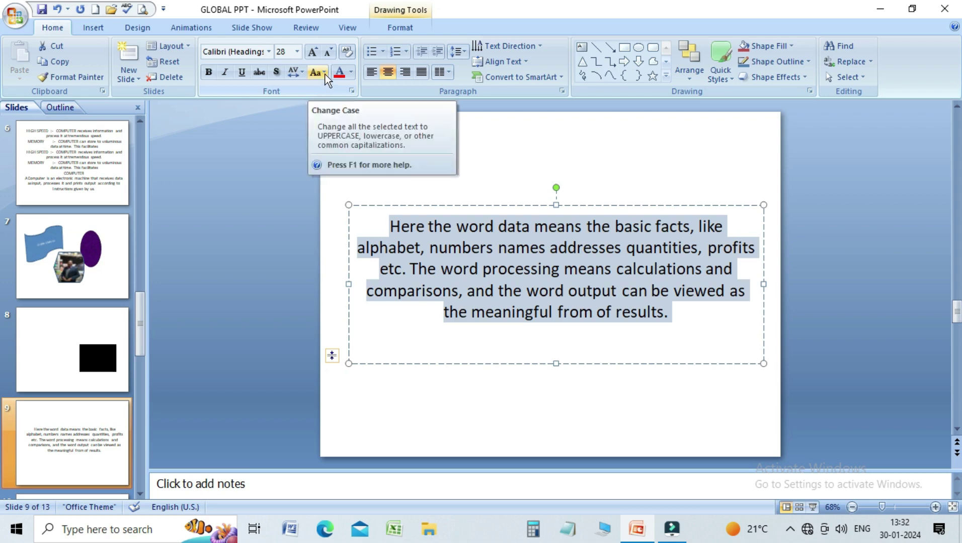
{"action": "left_click", "coordinate": [325, 73]}
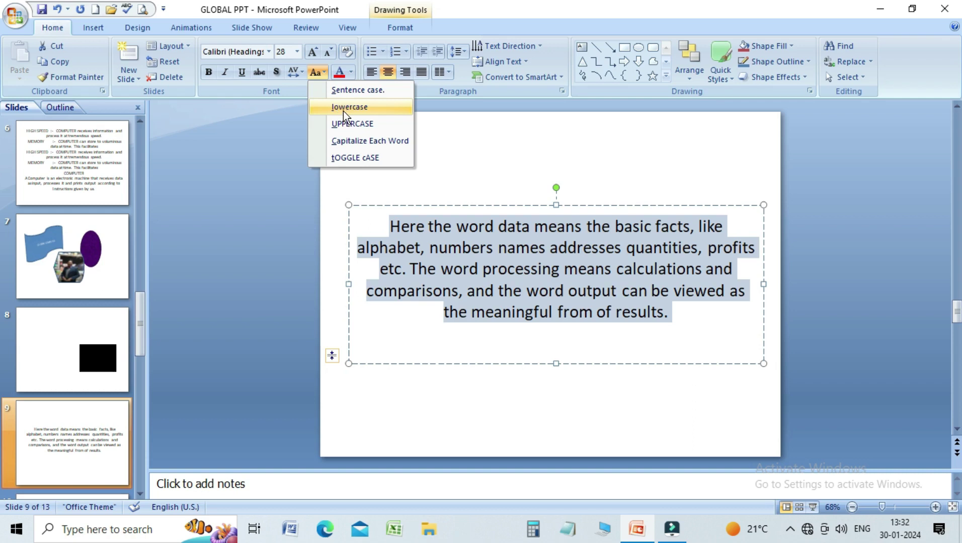
{"action": "left_click", "coordinate": [347, 108]}
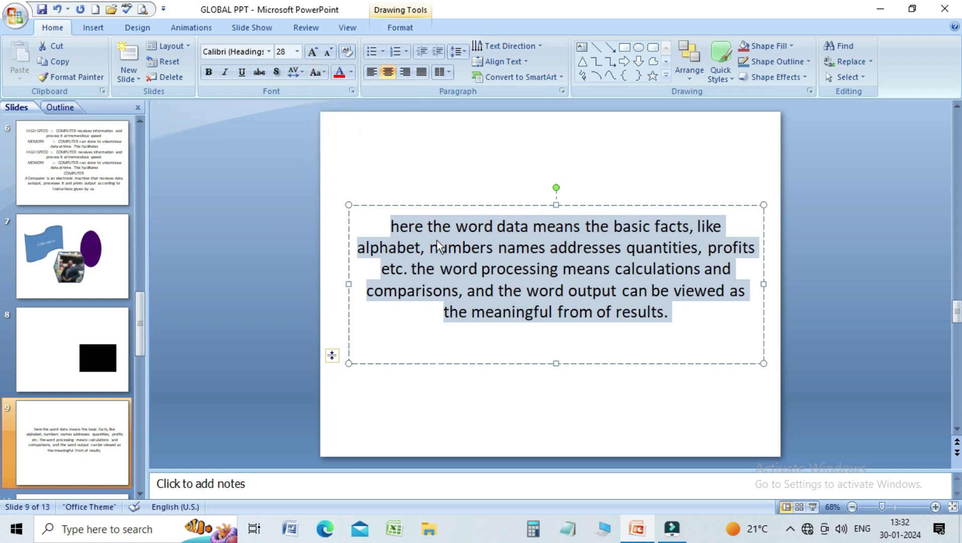
Reselect the whole lowercase paragraph from its start.
{"action": "left_click", "coordinate": [490, 266]}
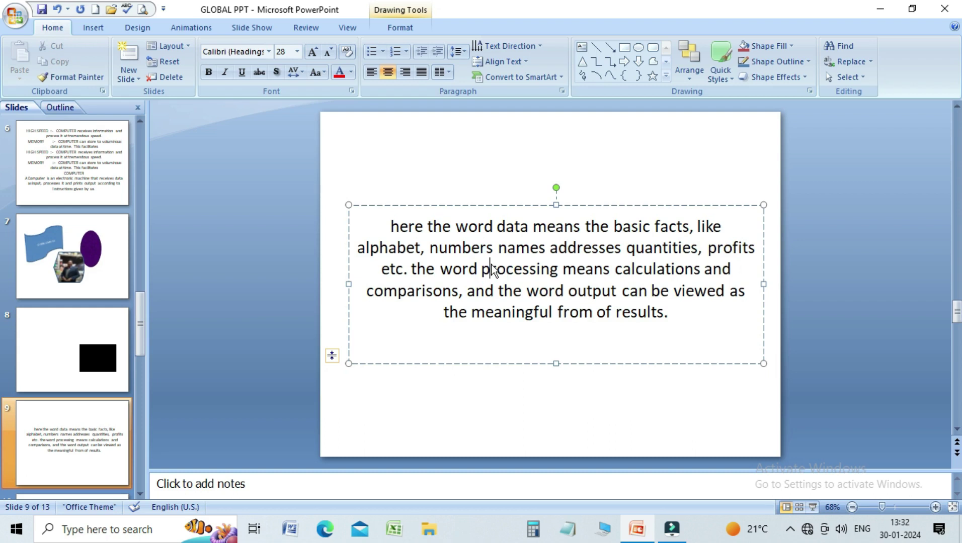
{"action": "left_click", "coordinate": [393, 227]}
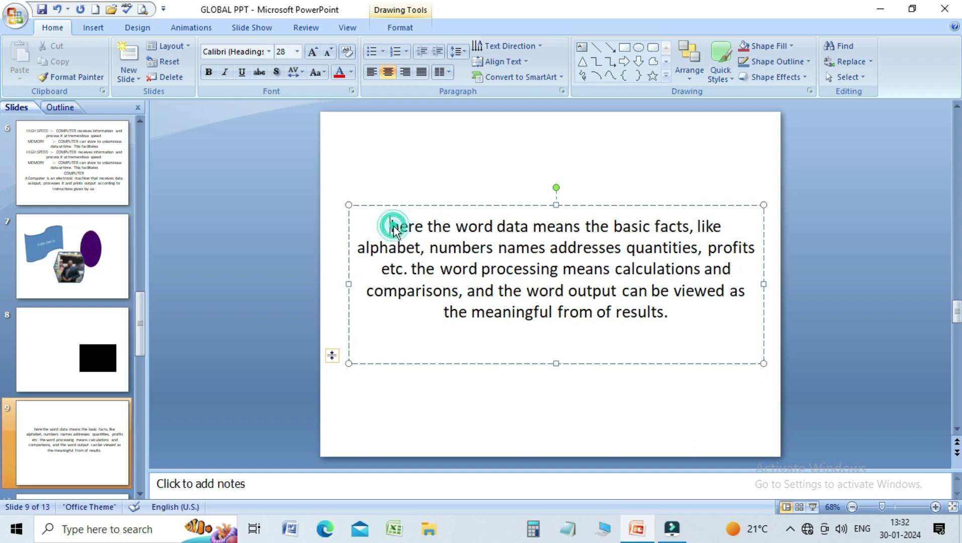
{"action": "left_click", "coordinate": [411, 270]}
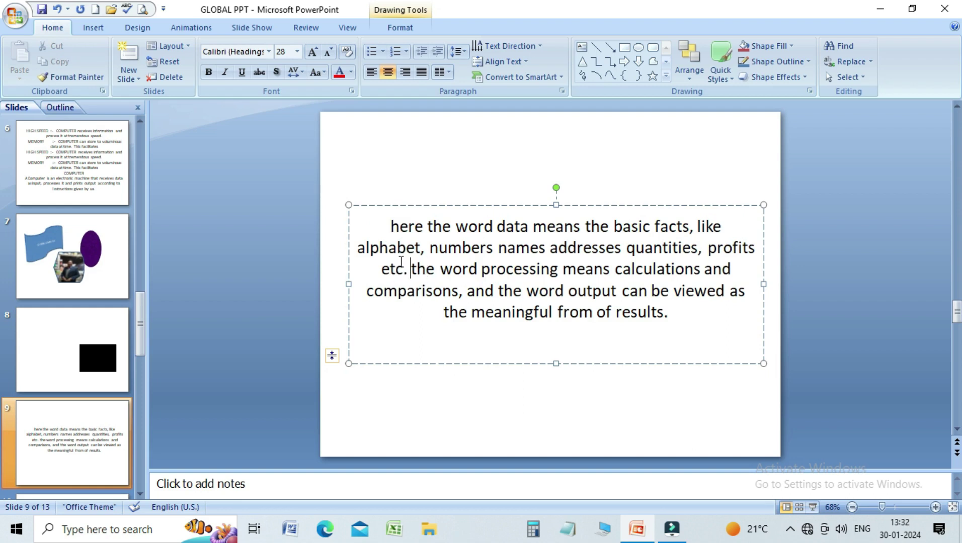
{"action": "left_click", "coordinate": [393, 227]}
{"action": "left_click_drag", "start_coordinate": [393, 226], "coordinate": [678, 325]}
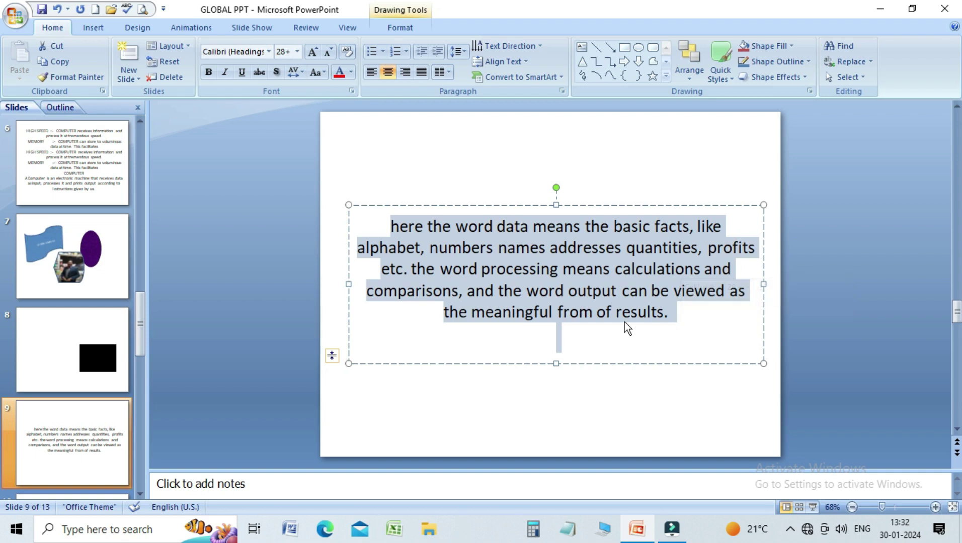
Convert the selected slide 9 paragraph to UPPERCASE.
{"action": "left_click", "coordinate": [498, 272]}
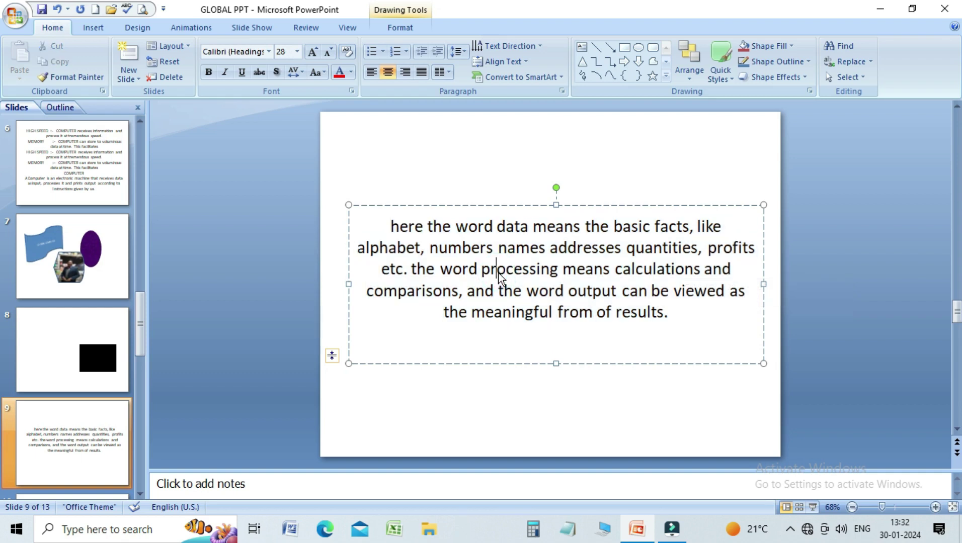
{"action": "left_click_drag", "start_coordinate": [390, 226], "coordinate": [687, 312]}
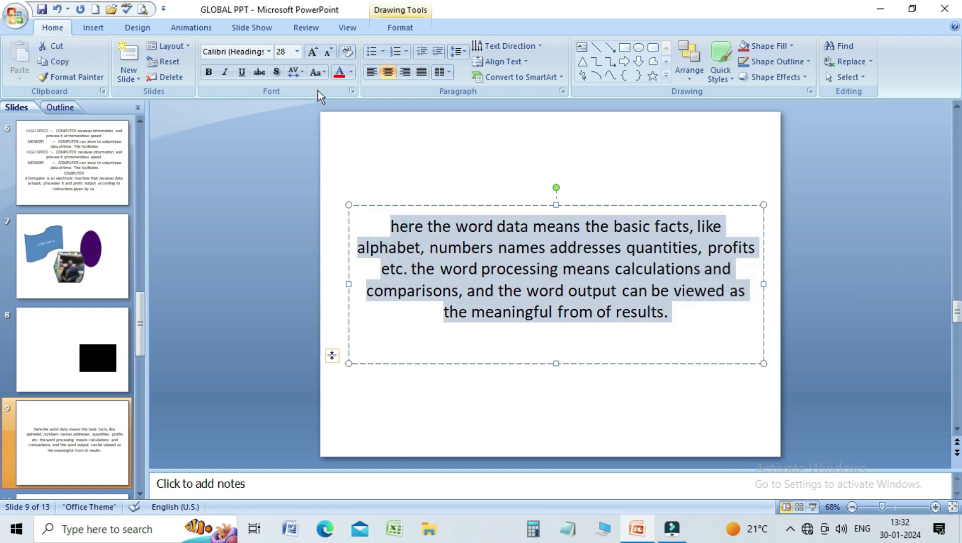
{"action": "left_click", "coordinate": [324, 71]}
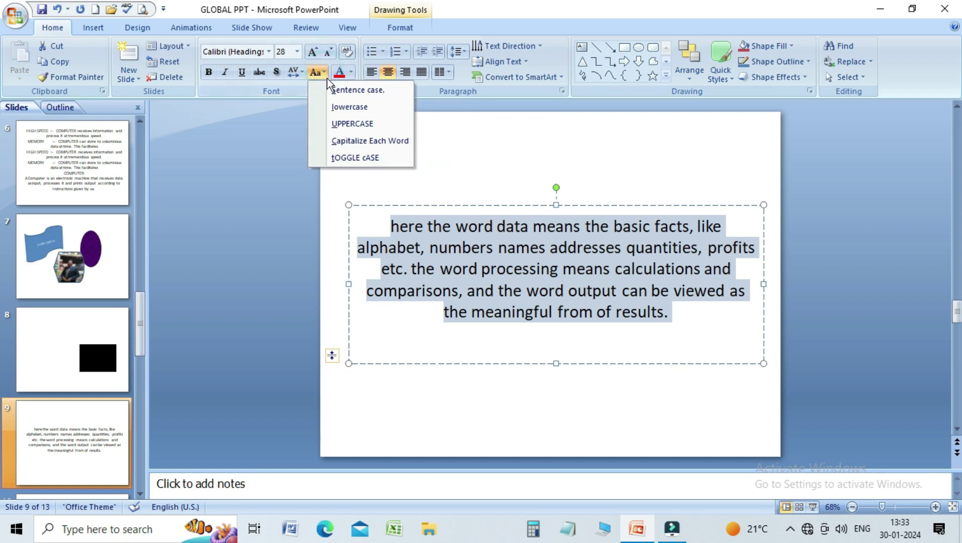
{"action": "left_click", "coordinate": [356, 126]}
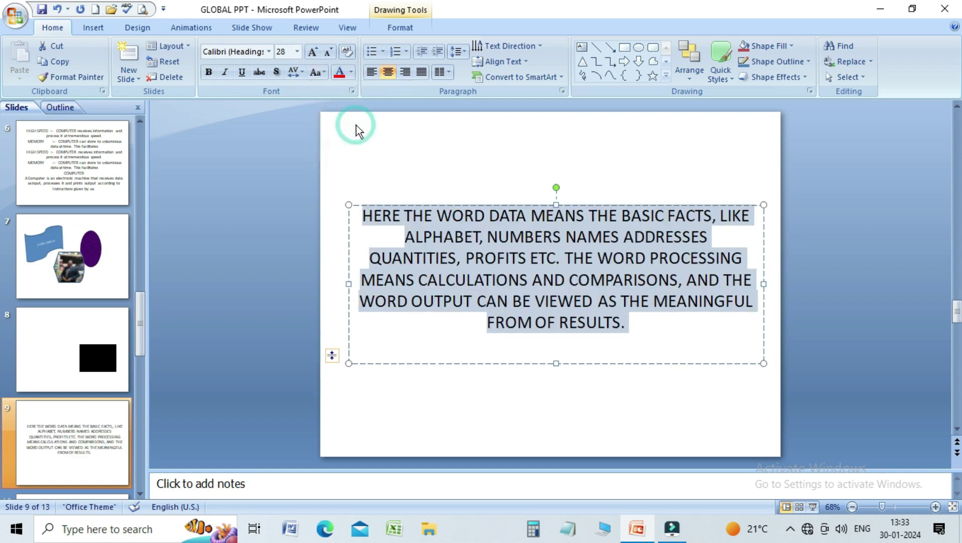
{"action": "left_click", "coordinate": [487, 234]}
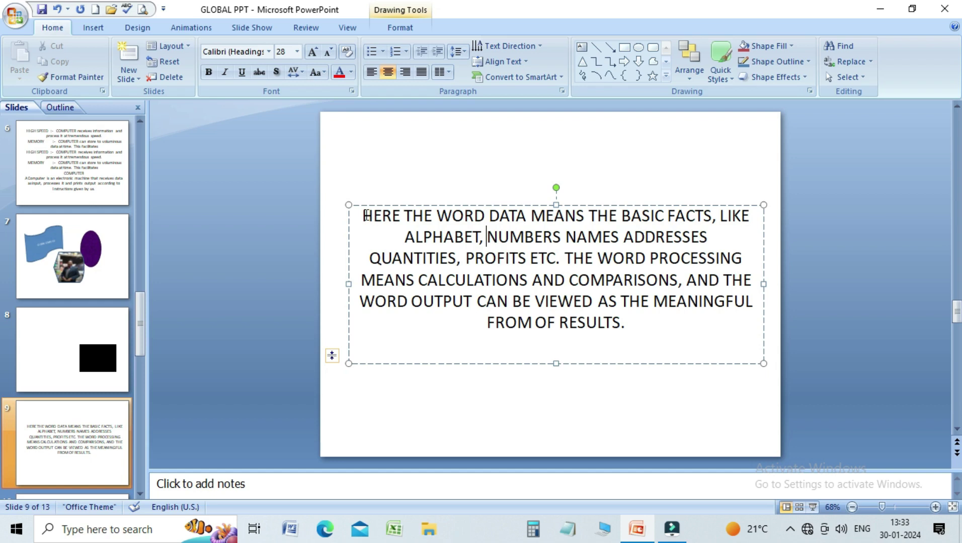
Select and deselect the uppercase paragraph to review the result.
{"action": "left_click_drag", "start_coordinate": [366, 216], "coordinate": [623, 338]}
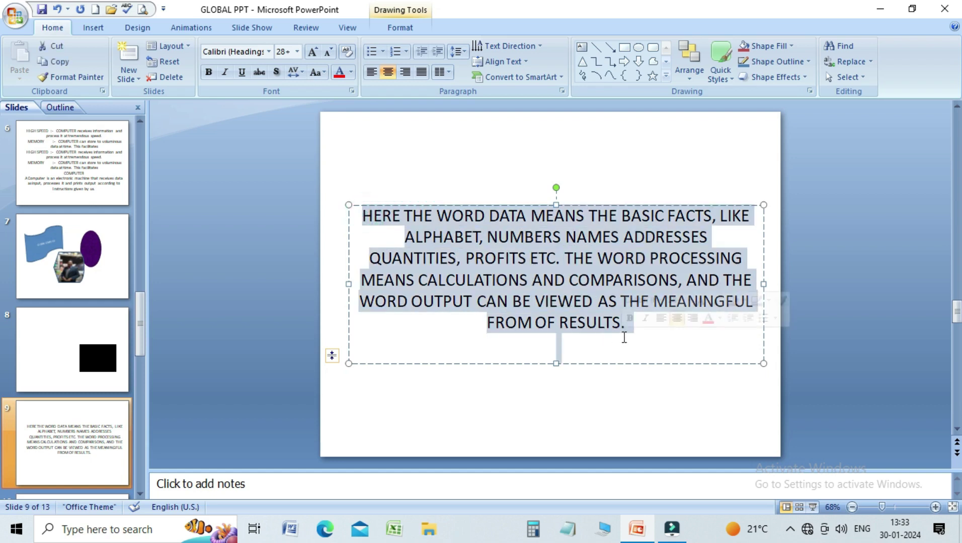
{"action": "left_click", "coordinate": [675, 337]}
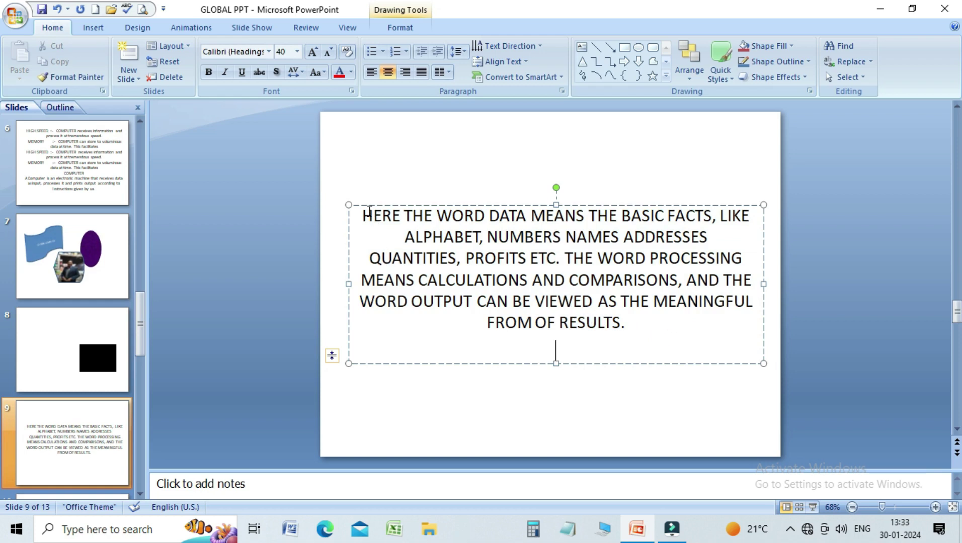
{"action": "left_click_drag", "start_coordinate": [363, 216], "coordinate": [636, 332]}
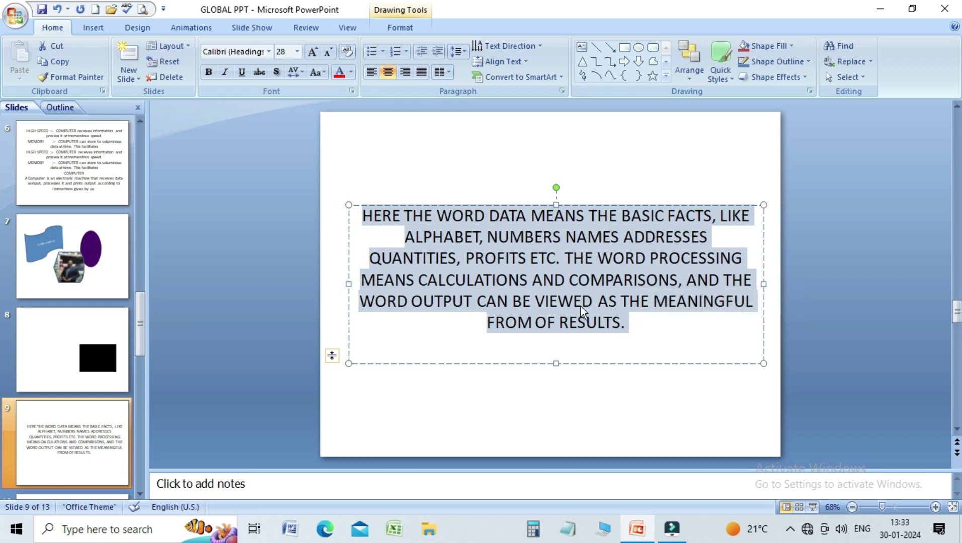
{"action": "left_click", "coordinate": [510, 260]}
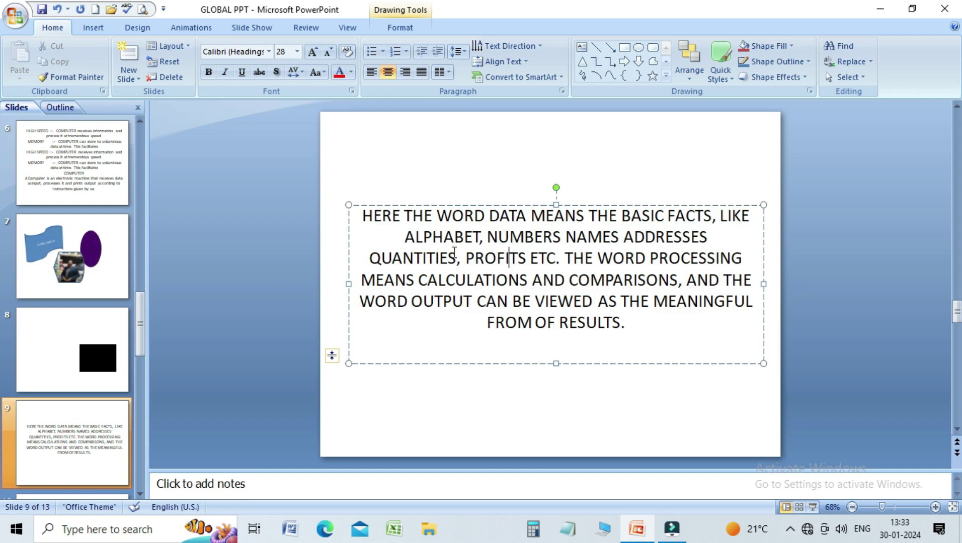
Apply Capitalize Each Word to the slide 9 paragraph, giving 'Here The Word Data…'.
{"action": "left_click_drag", "start_coordinate": [363, 214], "coordinate": [642, 317]}
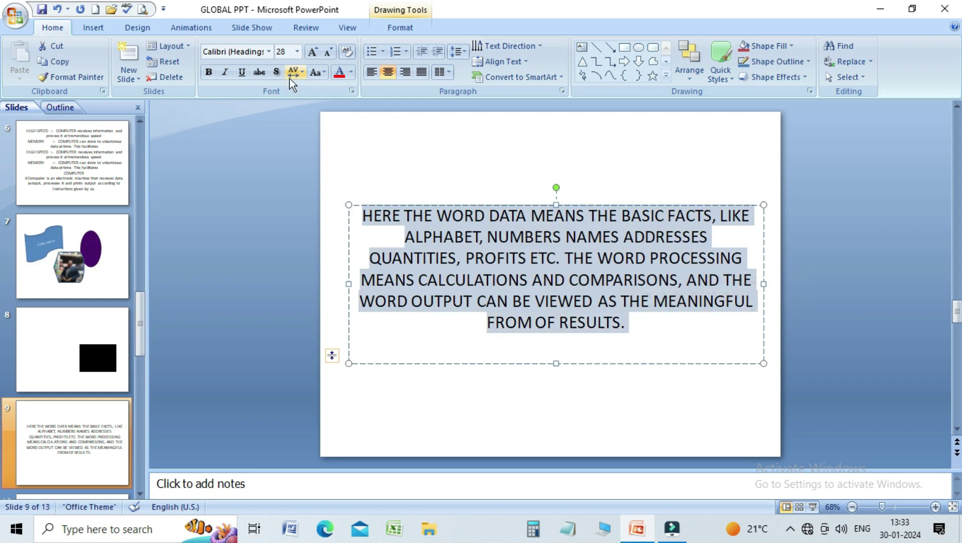
{"action": "left_click", "coordinate": [325, 73]}
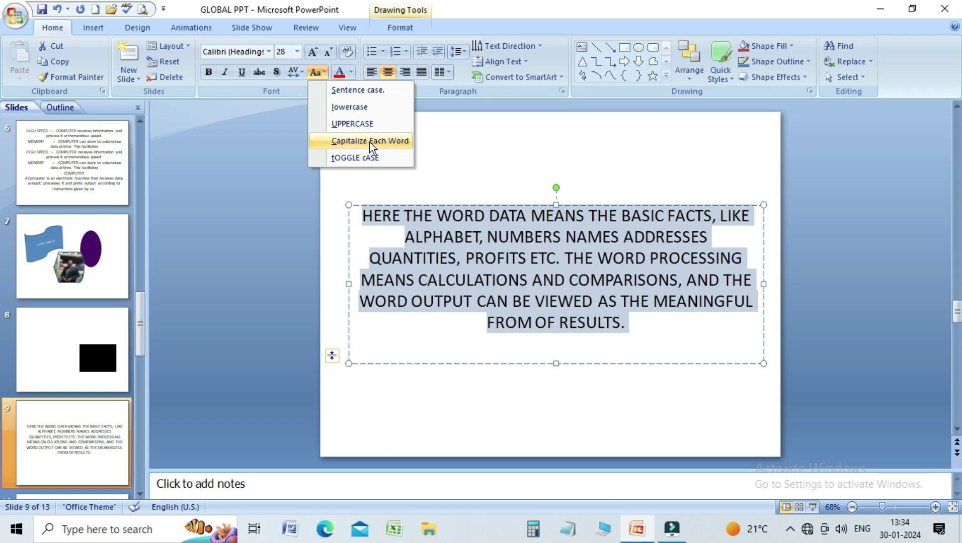
{"action": "left_click", "coordinate": [369, 140]}
{"action": "left_click", "coordinate": [415, 226]}
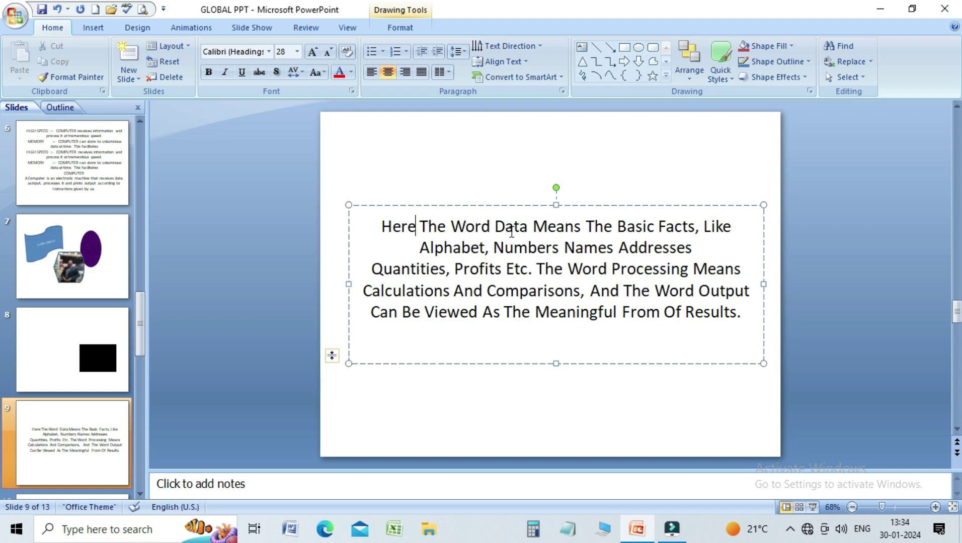
Apply tOGGLE cASE, then lowercase, then tOGGLE cASE again to the slide 9 paragraph.
{"action": "mouse_move", "coordinate": [378, 226]}
{"action": "left_mouse_down"}
{"action": "mouse_move", "coordinate": [442, 268]}
{"action": "mouse_move", "coordinate": [715, 335]}
{"action": "left_mouse_up"}
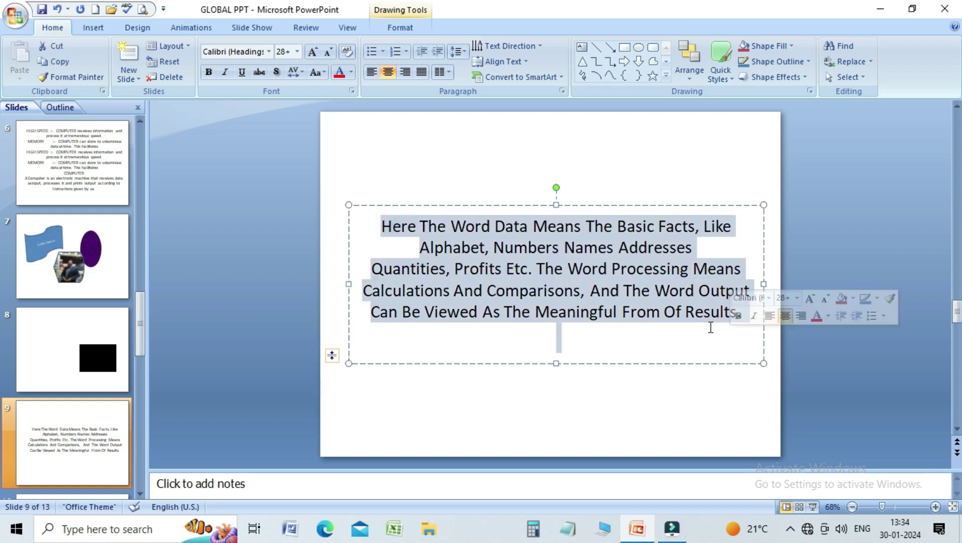
{"action": "left_click", "coordinate": [324, 73]}
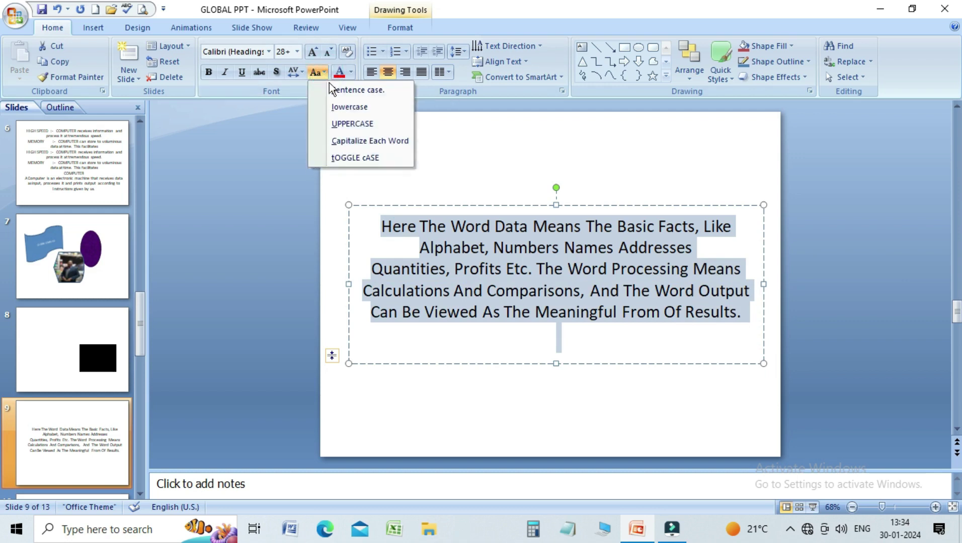
{"action": "left_click", "coordinate": [342, 158]}
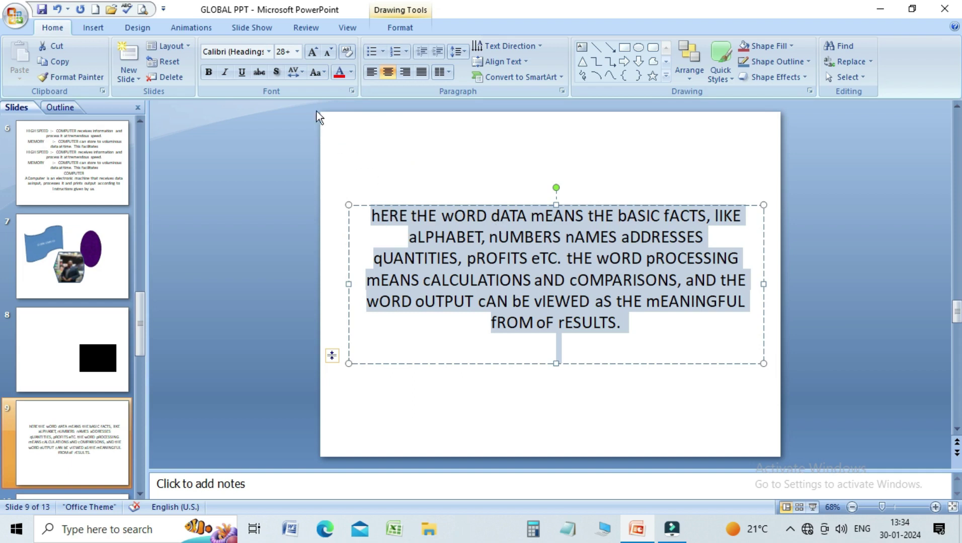
{"action": "left_click", "coordinate": [323, 73]}
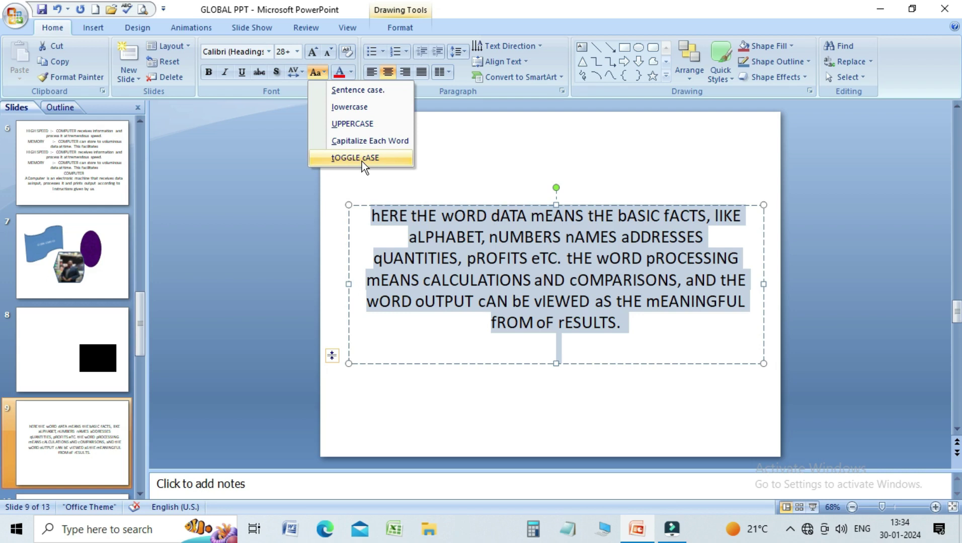
{"action": "left_click", "coordinate": [350, 108]}
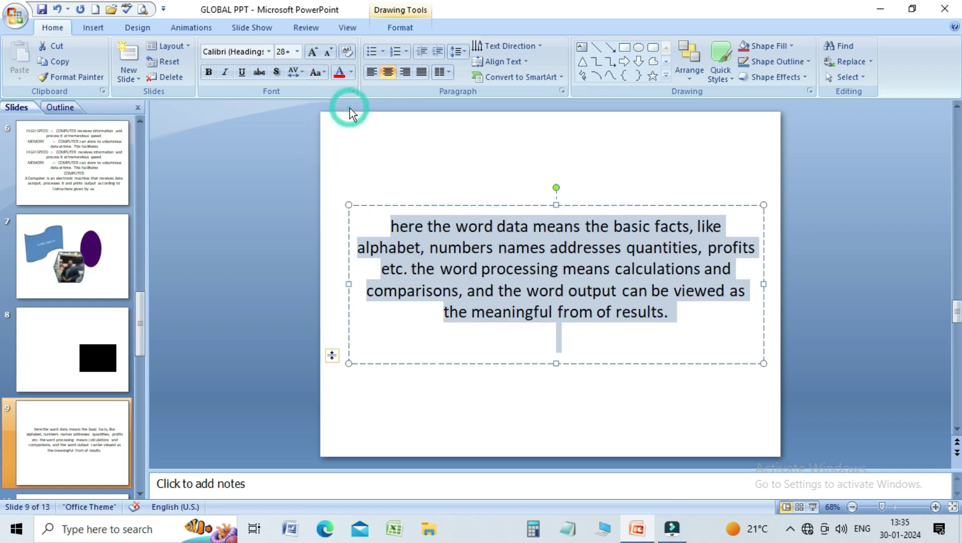
{"action": "left_click", "coordinate": [322, 72]}
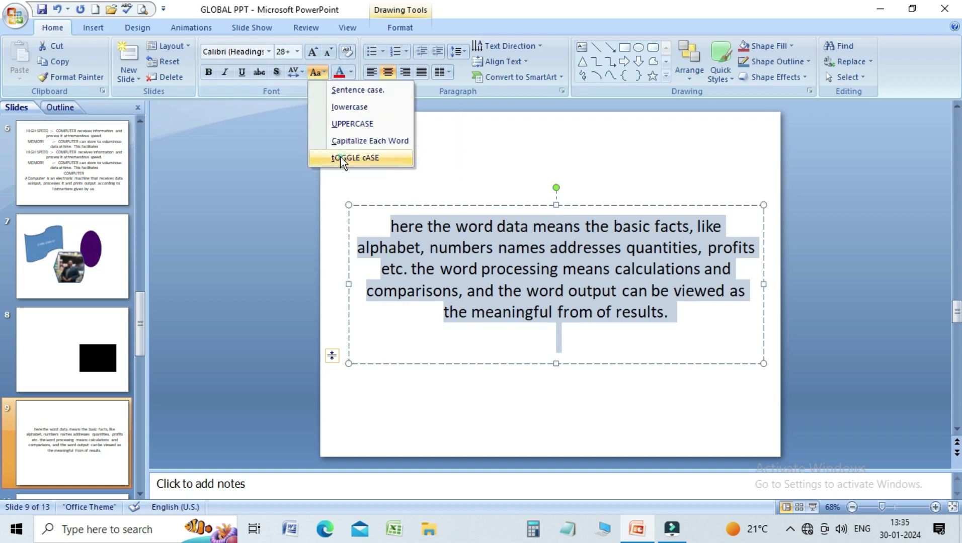
{"action": "left_click", "coordinate": [341, 157]}
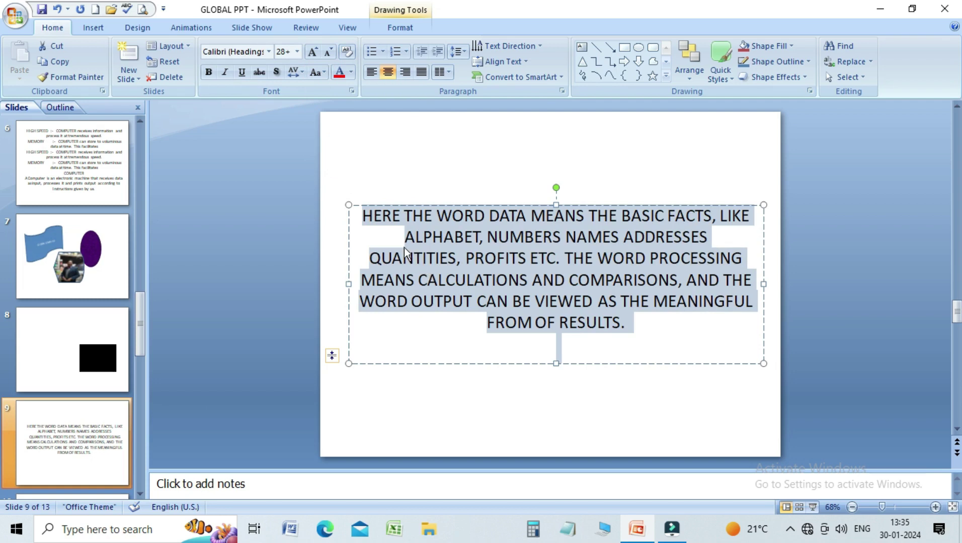
Cycle the paragraph through lowercase, Capitalize Each Word and tOGGLE cASE, ending 'hERE tHE wORD…'.
{"action": "left_click", "coordinate": [323, 74]}
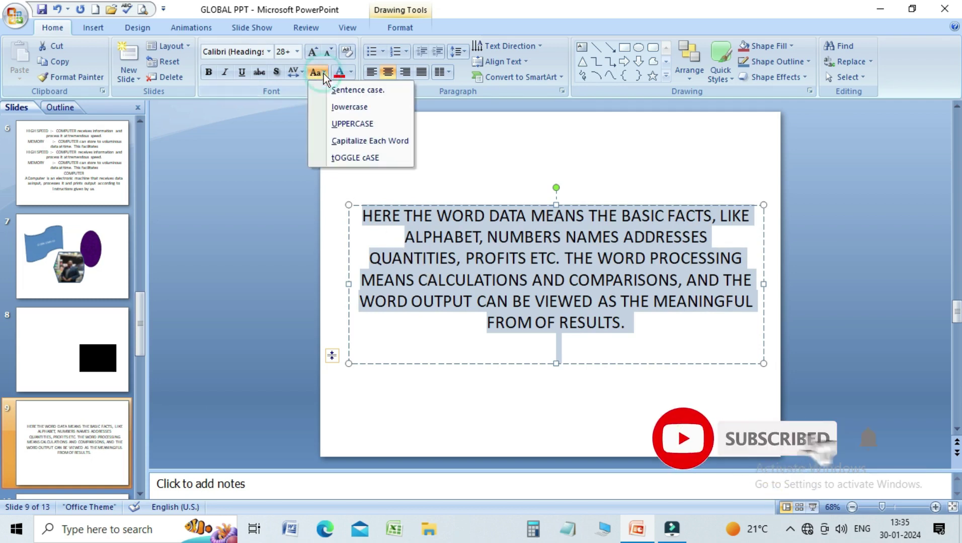
{"action": "left_click", "coordinate": [337, 158]}
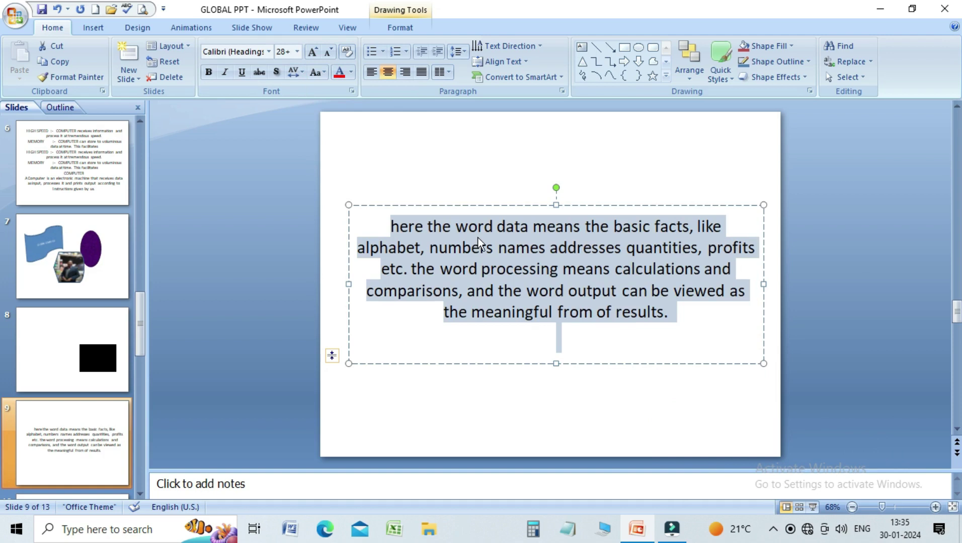
{"action": "left_click", "coordinate": [324, 72]}
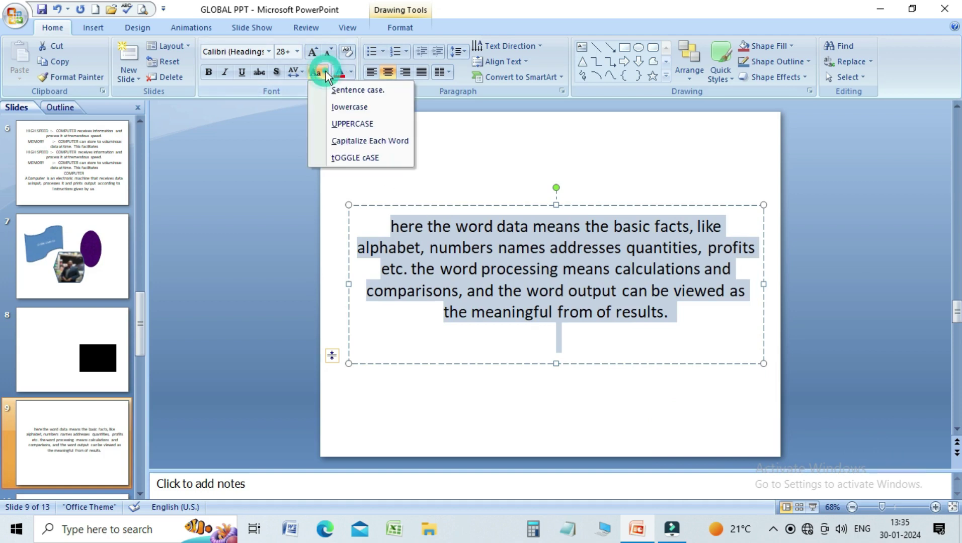
{"action": "left_click", "coordinate": [336, 141]}
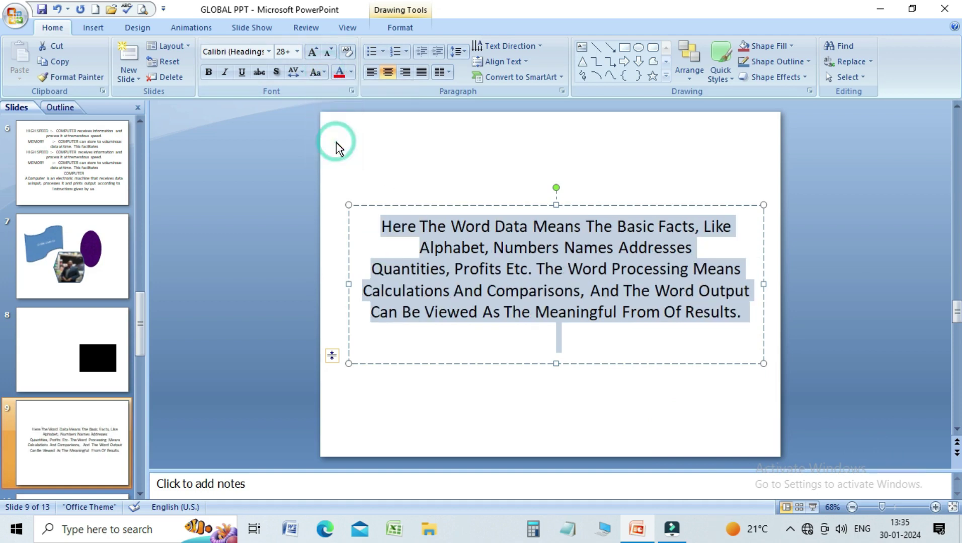
{"action": "left_click", "coordinate": [323, 71]}
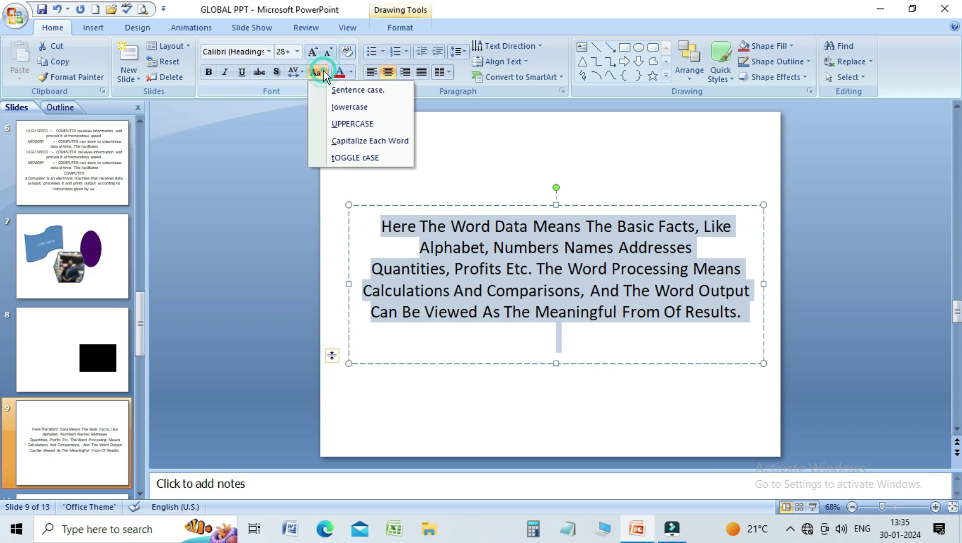
{"action": "left_click", "coordinate": [341, 160]}
{"action": "left_click", "coordinate": [379, 218]}
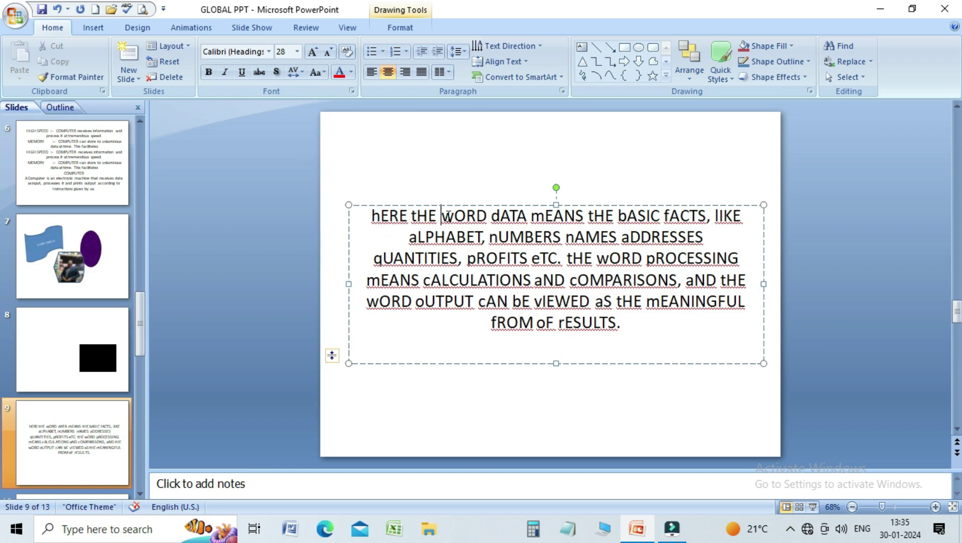
{"action": "left_click", "coordinate": [498, 215]}
{"action": "left_click", "coordinate": [548, 220]}
Select the whole slide 9 paragraph and change it to lowercase, 'here the word data…'.
{"action": "left_click", "coordinate": [326, 73]}
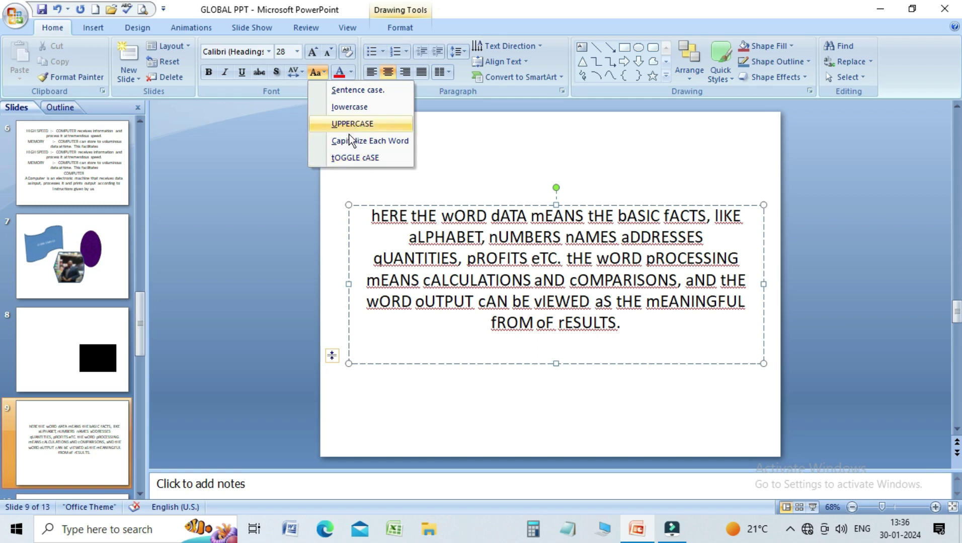
{"action": "left_click", "coordinate": [375, 222]}
{"action": "left_click_drag", "start_coordinate": [374, 222], "coordinate": [633, 354]}
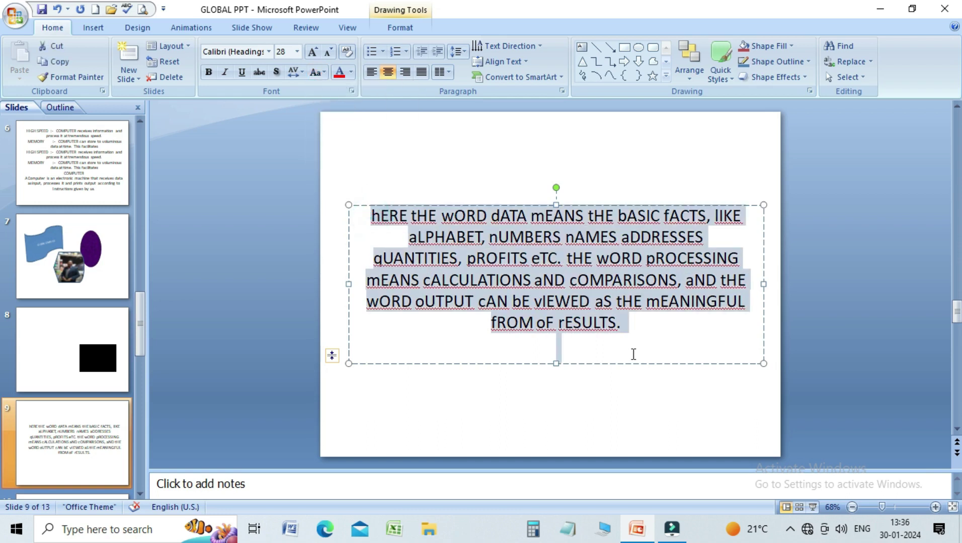
{"action": "left_click", "coordinate": [323, 72]}
{"action": "left_click", "coordinate": [337, 107]}
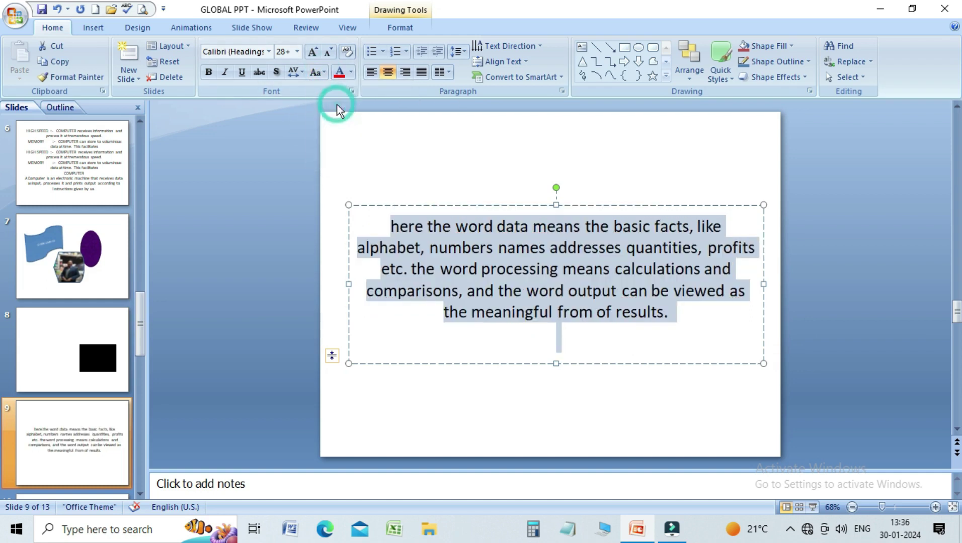
{"action": "left_click", "coordinate": [464, 254]}
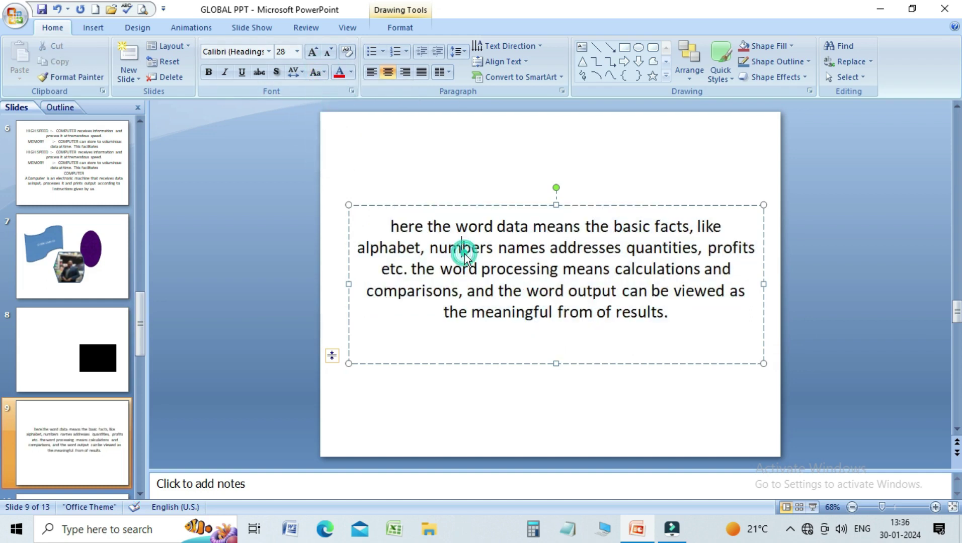
Make the second sentence, from 'the word processing' through 'results.', UPPERCASE via Change Case.
{"action": "left_click", "coordinate": [411, 268]}
{"action": "key", "text": "shift+Right"}
{"action": "key", "text": "shift+Right"}
{"action": "key", "text": "shift+Right"}
{"action": "key", "text": "shift+Right"}
{"action": "key", "text": "shift+Right"}
{"action": "key", "text": "shift+Right"}
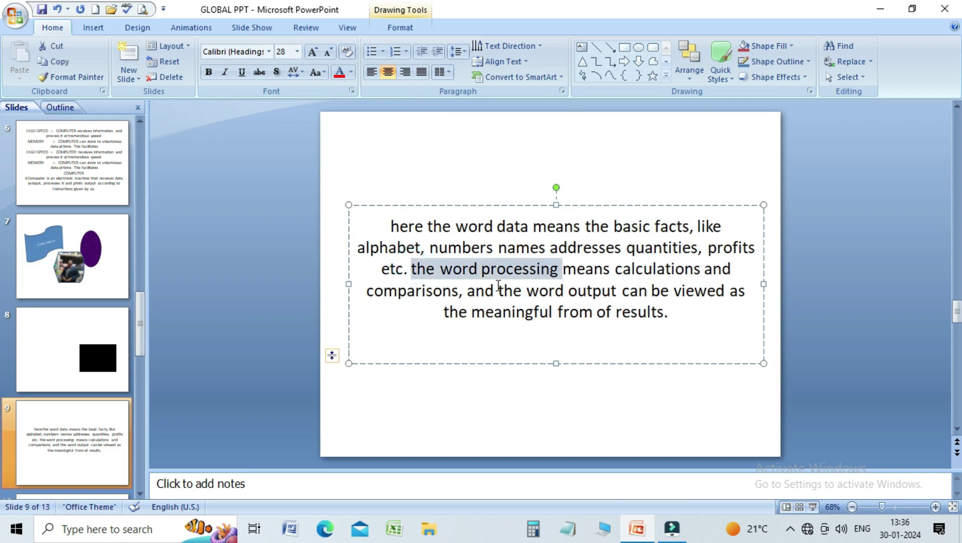
{"action": "key", "text": "shift+Right"}
{"action": "key", "text": "shift+Right"}
{"action": "key", "text": "shift+Right"}
{"action": "key", "text": "shift+Right"}
{"action": "key", "text": "shift+Right"}
{"action": "key", "text": "shift+Right"}
{"action": "key", "text": "shift+Right"}
{"action": "key", "text": "shift+Right"}
{"action": "key", "text": "shift+Right"}
{"action": "key", "text": "shift+Right"}
{"action": "key", "text": "shift+Right"}
{"action": "key", "text": "shift+Right"}
{"action": "key", "text": "shift+Right"}
{"action": "key", "text": "shift+Right"}
{"action": "key", "text": "shift+Right"}
{"action": "key", "text": "shift+Right"}
{"action": "key", "text": "shift+Right"}
{"action": "key", "text": "shift+Right"}
{"action": "key", "text": "shift+Right"}
{"action": "key", "text": "shift+Right"}
{"action": "key", "text": "shift+Right"}
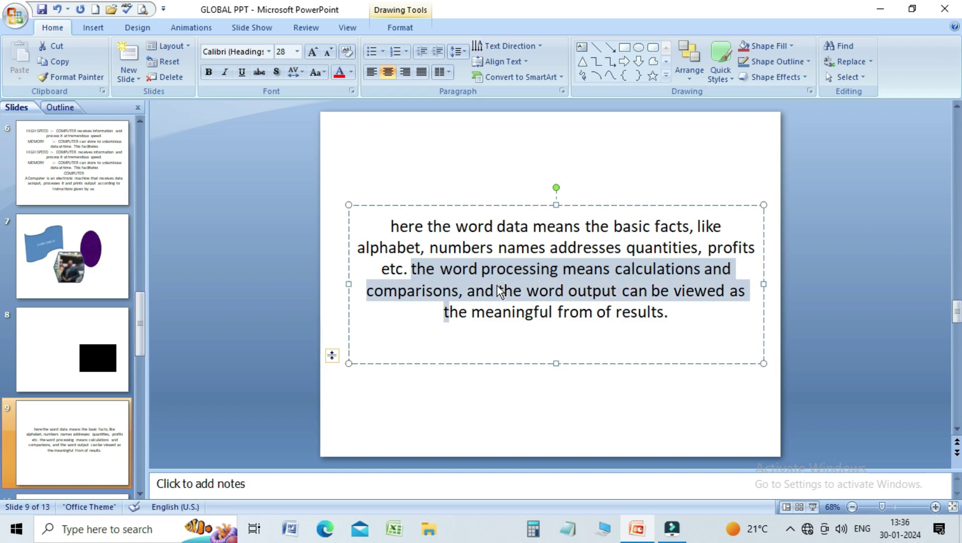
{"action": "key", "text": "shift+Right"}
{"action": "key", "text": "shift+Right"}
{"action": "key", "text": "shift+Right"}
{"action": "key", "text": "shift+Right"}
{"action": "key", "text": "shift+Right"}
{"action": "key", "text": "shift+Right"}
{"action": "key", "text": "shift+Right"}
{"action": "key", "text": "shift+Right"}
{"action": "key", "text": "shift+Right"}
{"action": "key", "text": "shift+Right"}
{"action": "key", "text": "shift+Right"}
{"action": "key", "text": "shift+Right"}
{"action": "key", "text": "shift+Right"}
{"action": "key", "text": "shift+Right"}
{"action": "key", "text": "shift+Right"}
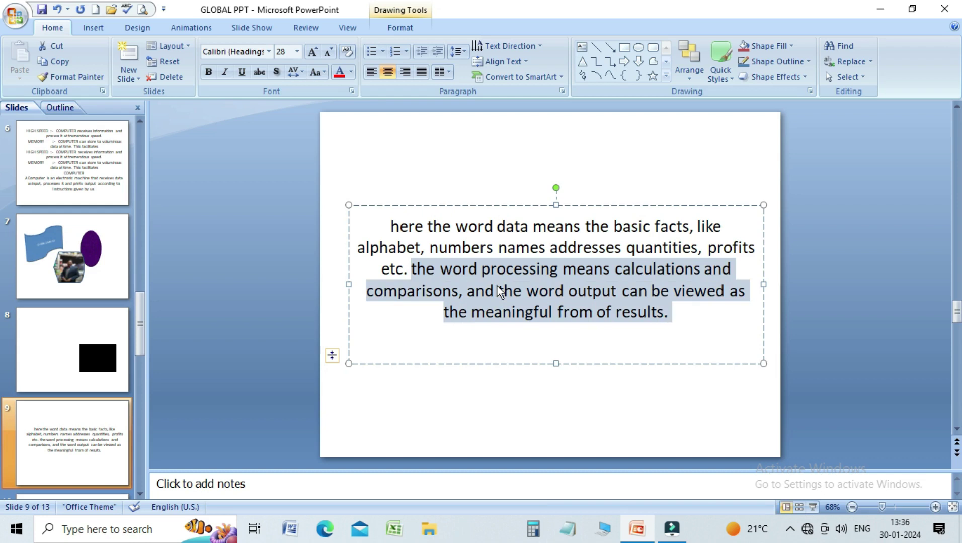
{"action": "left_click", "coordinate": [324, 74]}
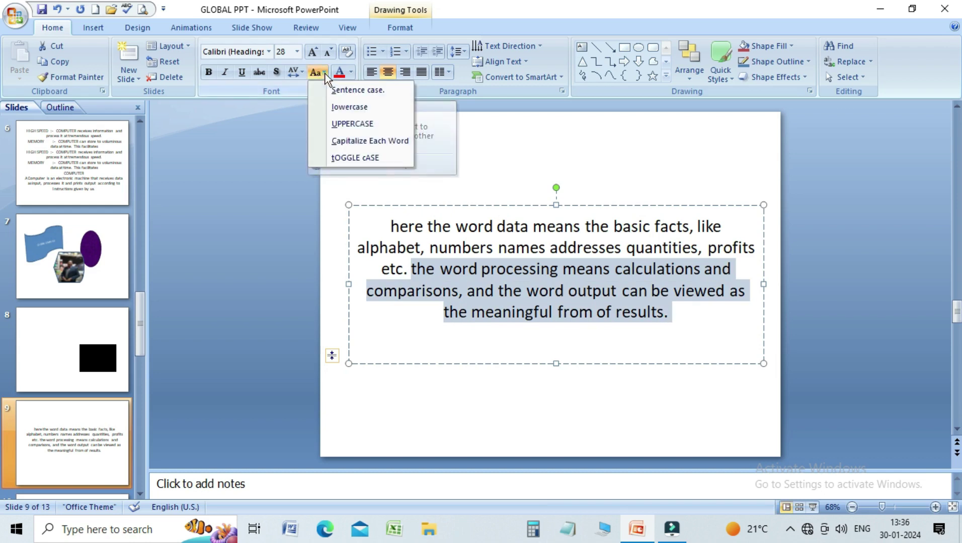
{"action": "left_click", "coordinate": [333, 123]}
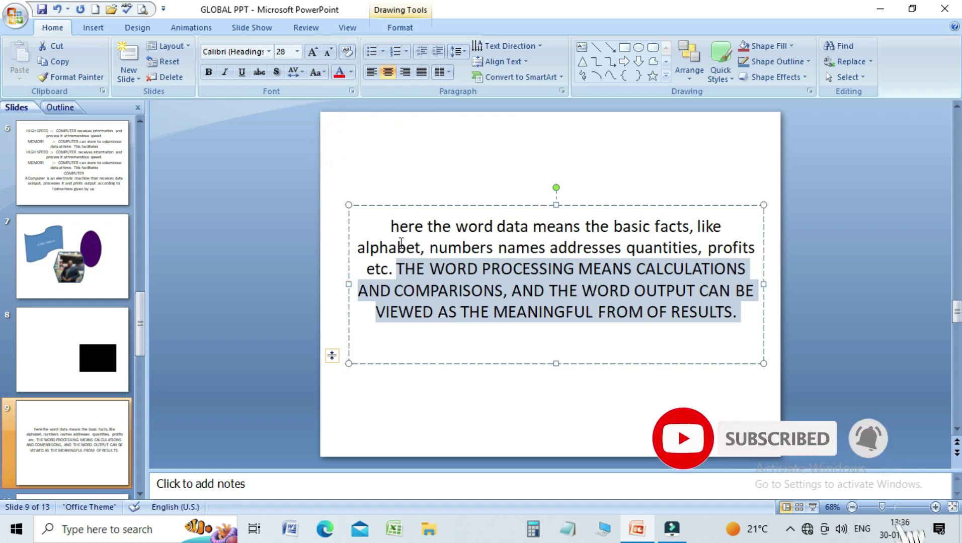
{"action": "left_click_drag", "start_coordinate": [389, 225], "coordinate": [411, 246]}
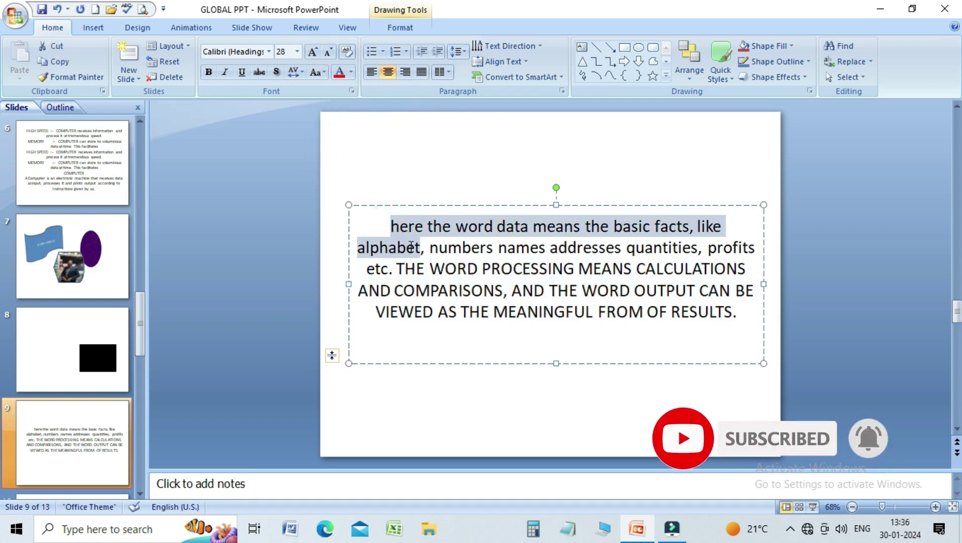
Apply Sentence case to the first sentence through 'etc.' so it starts with 'Here'.
{"action": "left_click_drag", "start_coordinate": [411, 250], "coordinate": [743, 240]}
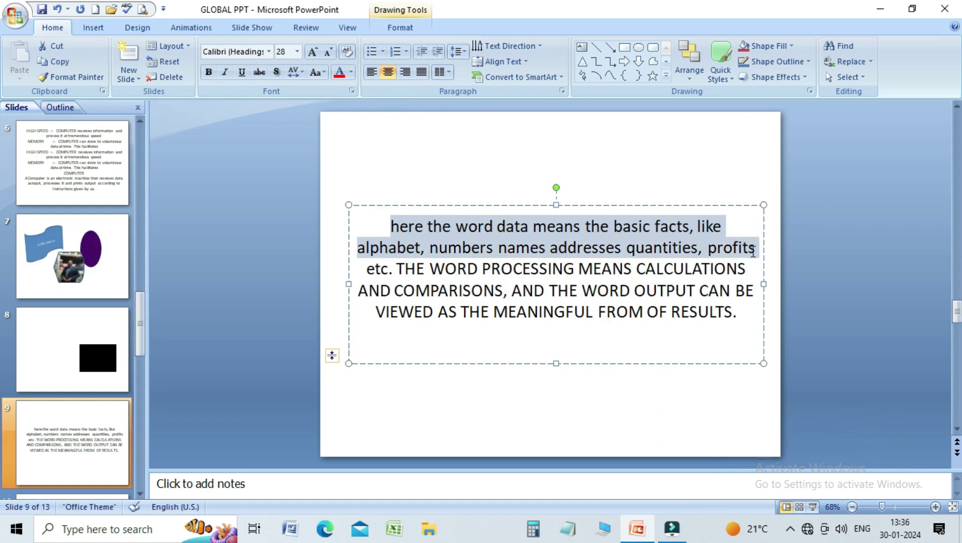
{"action": "left_click_drag", "start_coordinate": [762, 244], "coordinate": [762, 245]}
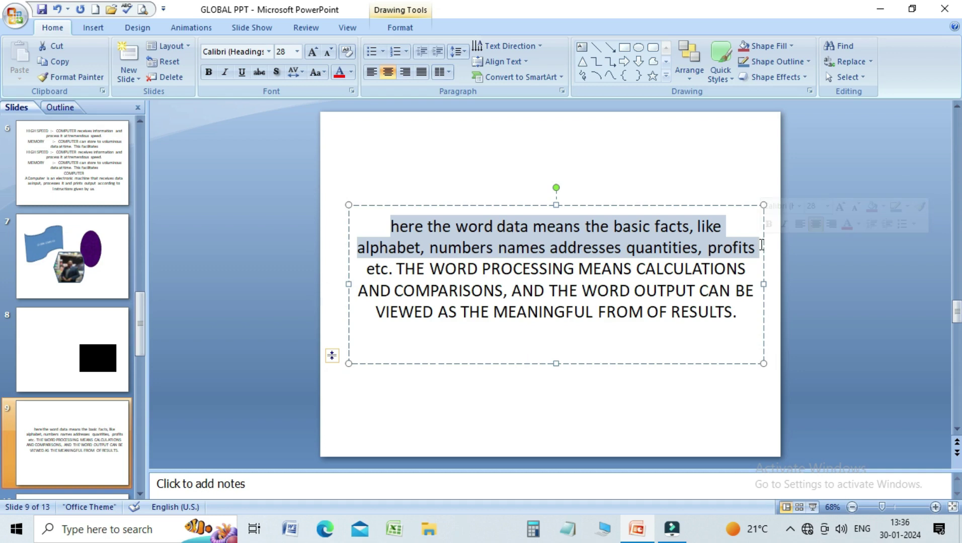
{"action": "key", "text": "shift+Right"}
{"action": "key", "text": "shift+Right"}
{"action": "key", "text": "shift+Right"}
{"action": "key", "text": "shift+Right"}
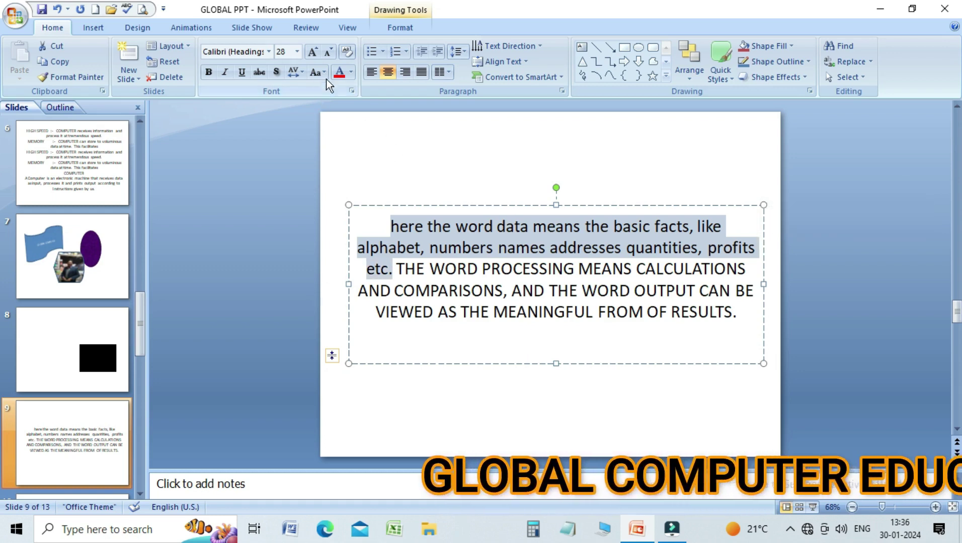
{"action": "left_click", "coordinate": [327, 70]}
{"action": "left_click", "coordinate": [333, 89]}
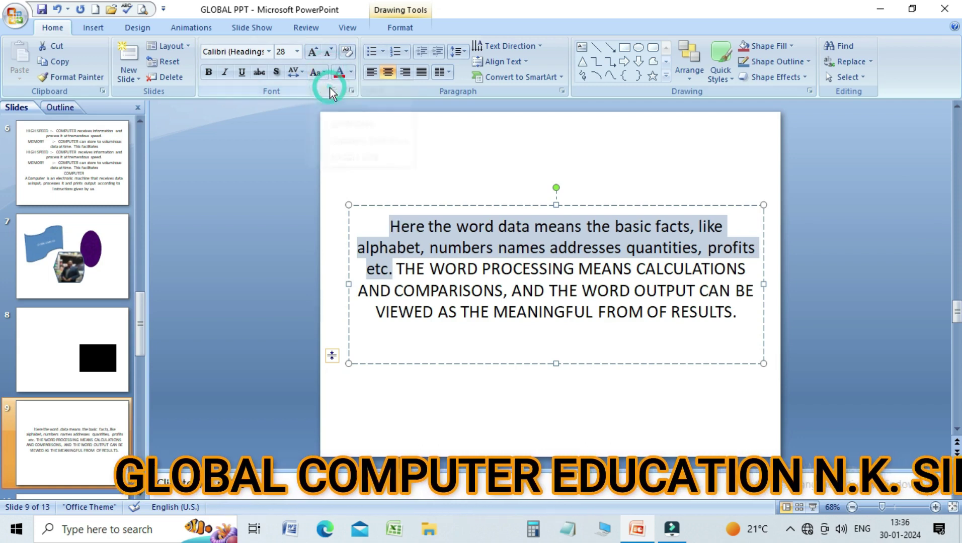
{"action": "left_click", "coordinate": [390, 225]}
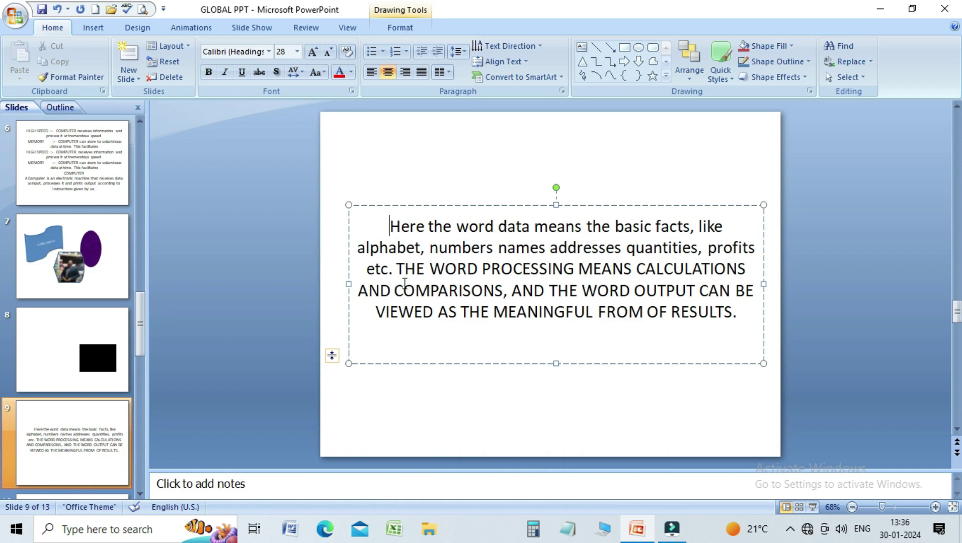
{"action": "left_click", "coordinate": [326, 73]}
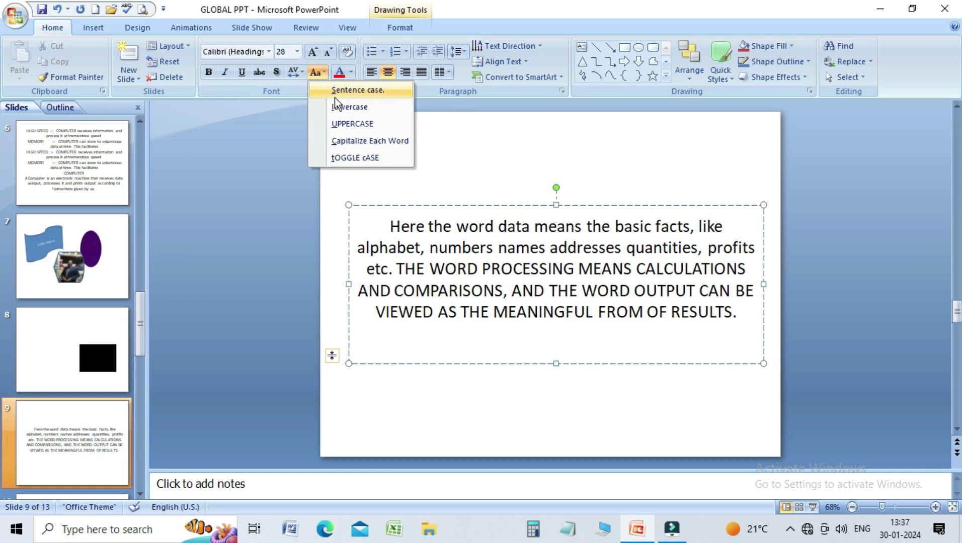